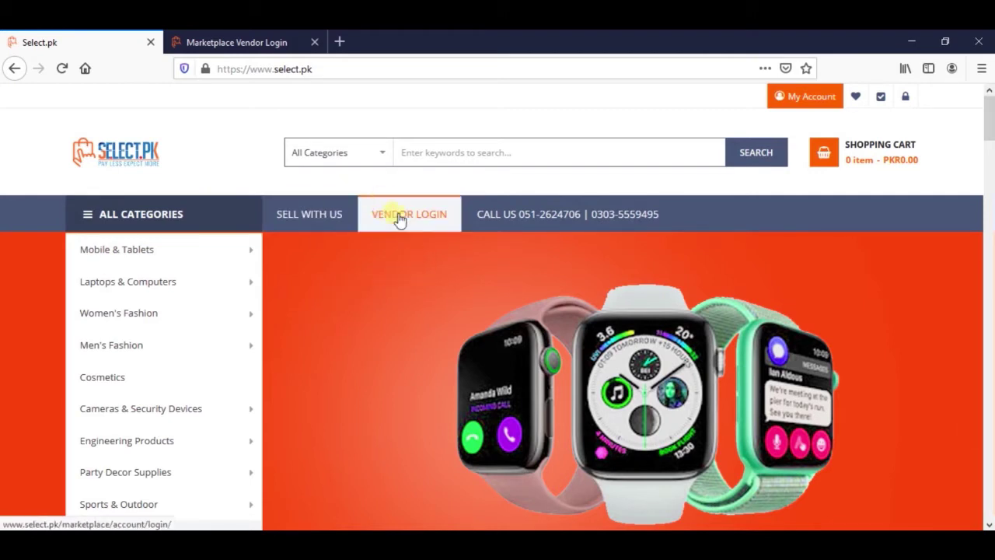
Open Vendor Login in a new tab and sign in with the pre-filled vendor email and password.
left_click(420, 222)
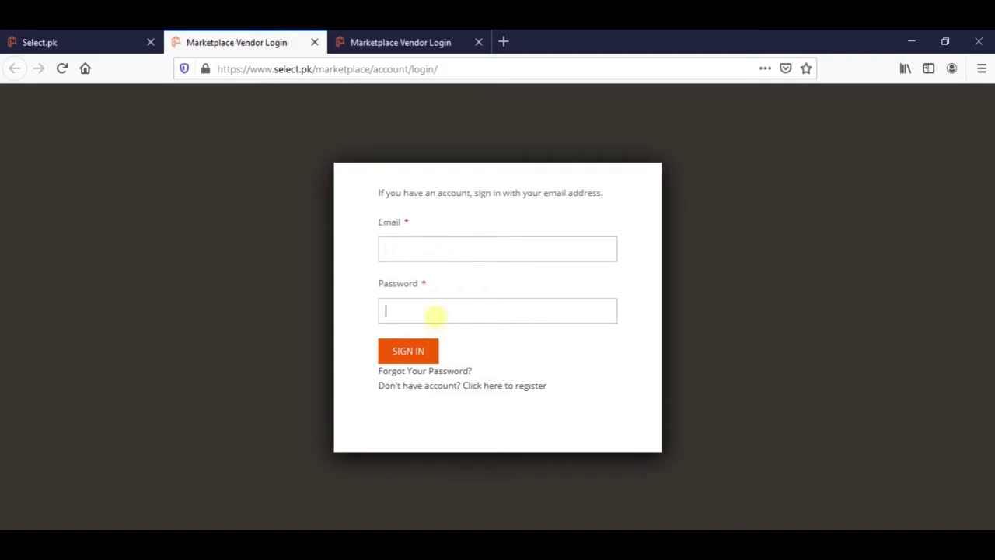
left_click(433, 311)
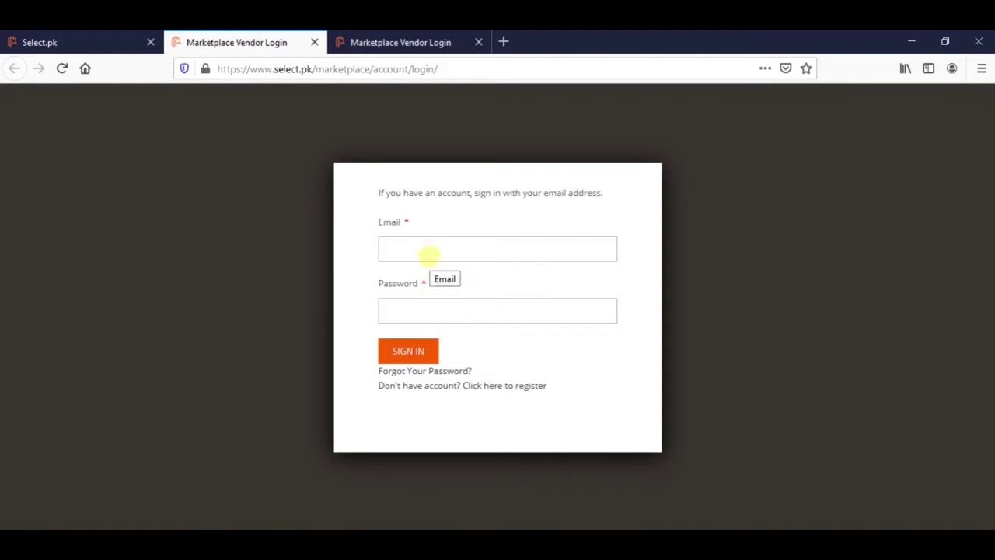
left_click(393, 42)
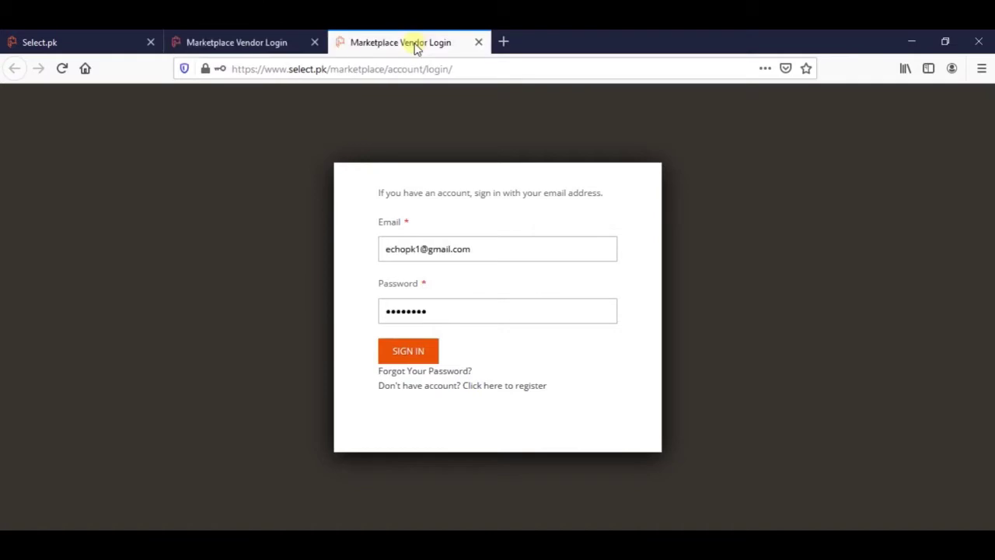
left_click(423, 354)
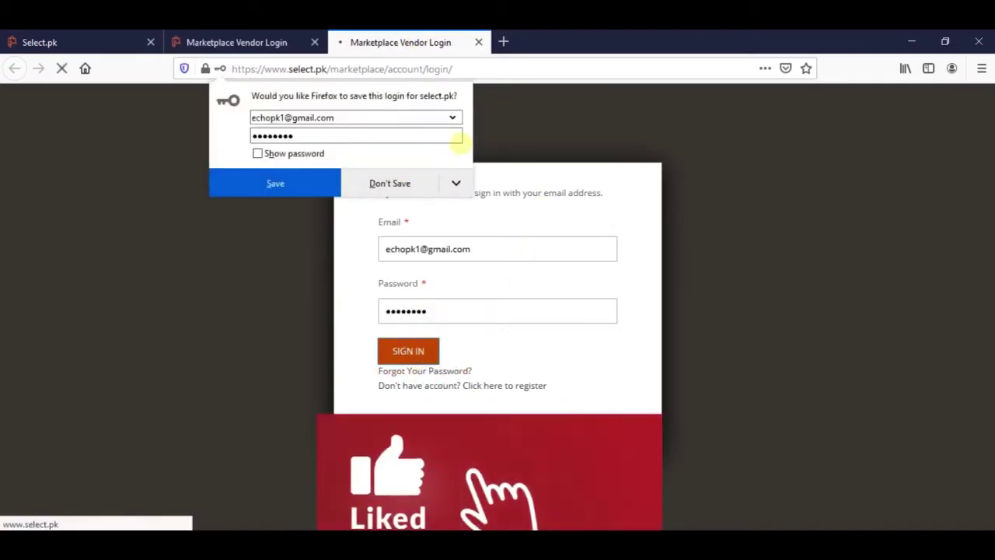
Decline Firefox's offer to save the vendor login, landing on My Order History with 58 orders.
left_click(398, 183)
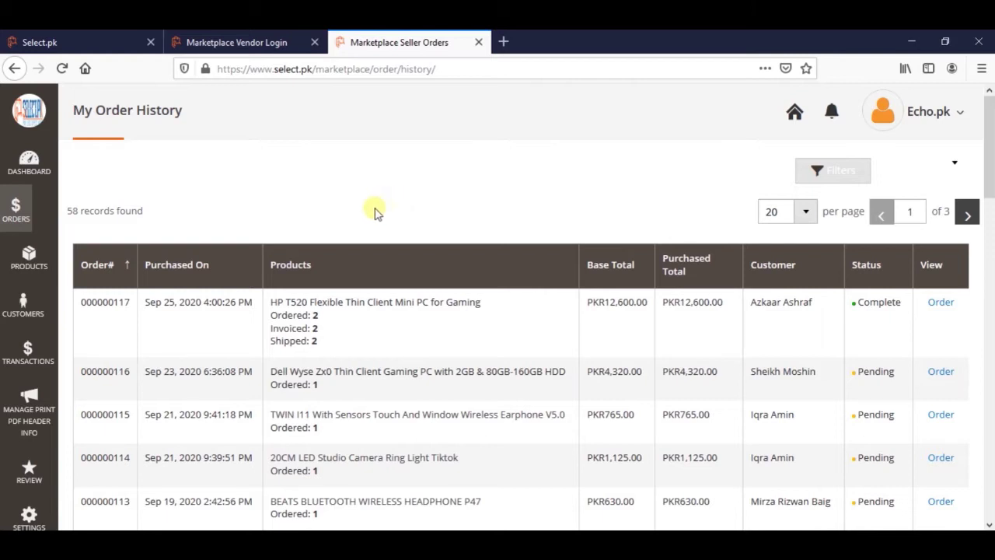
Open the PRODUCTS sidebar menu to reach My Products List.
left_click(31, 258)
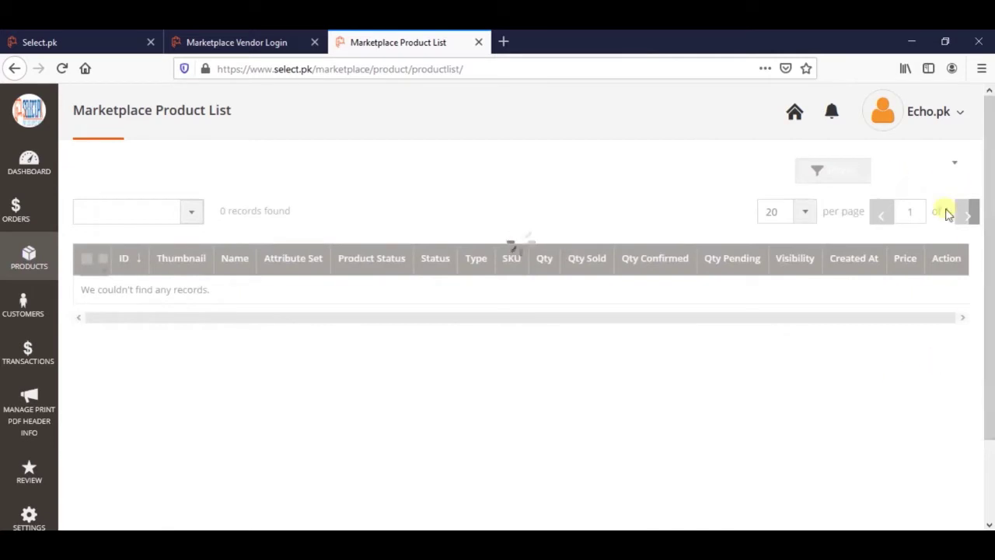
Scroll through the 208 listed products, then switch to the Marketplace Customers list.
scroll(974, 211, "down", 2)
scroll(498, 296, "down", 1)
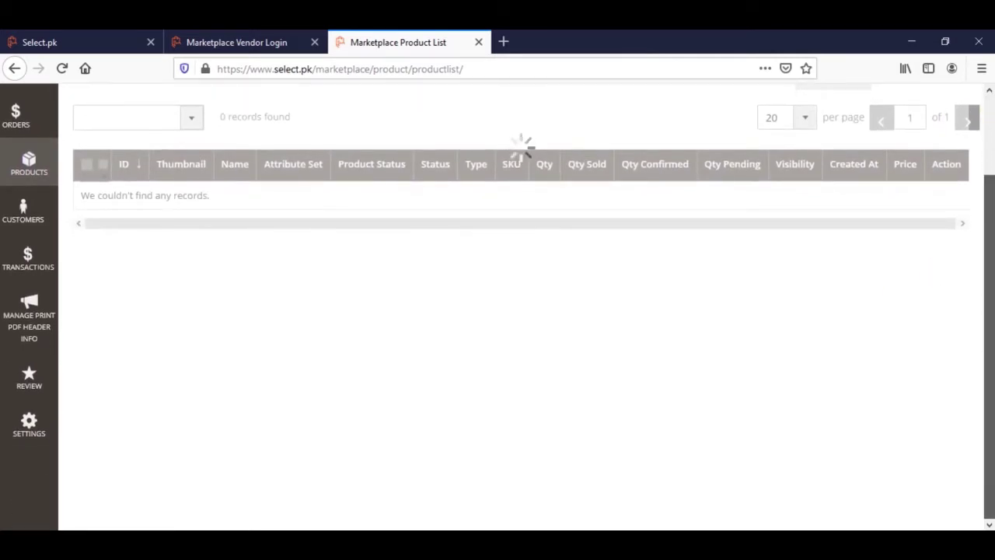
left_click_drag(989, 296, 989, 146)
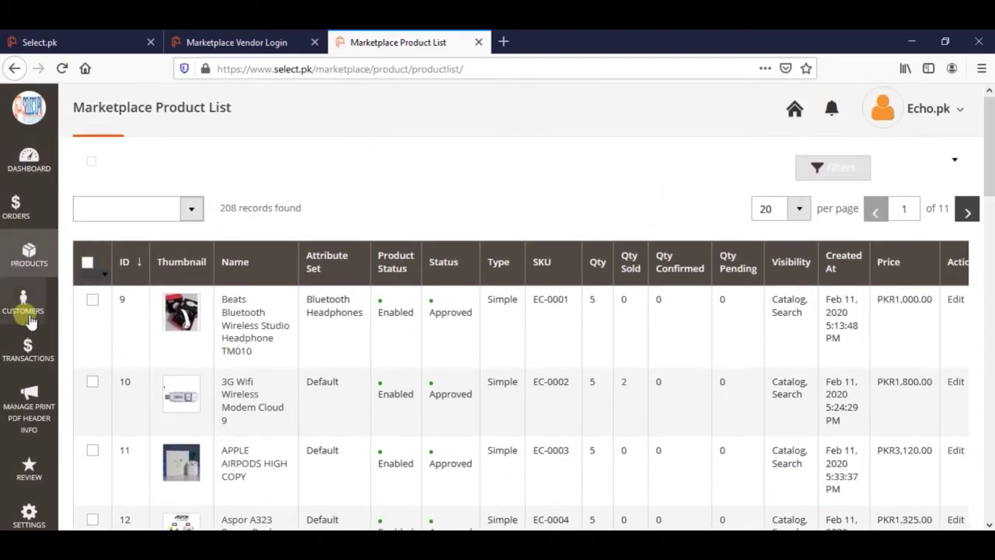
left_click(29, 254)
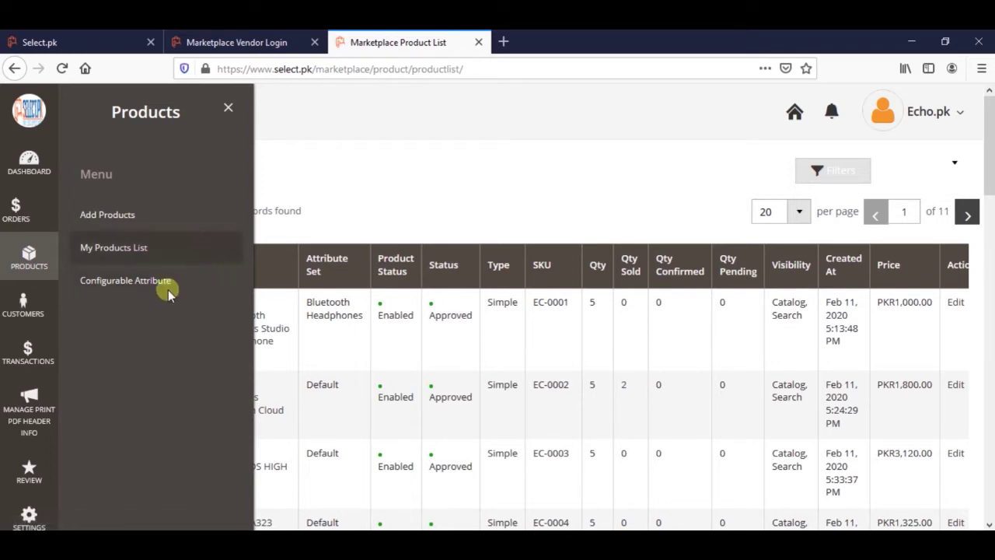
left_click(27, 294)
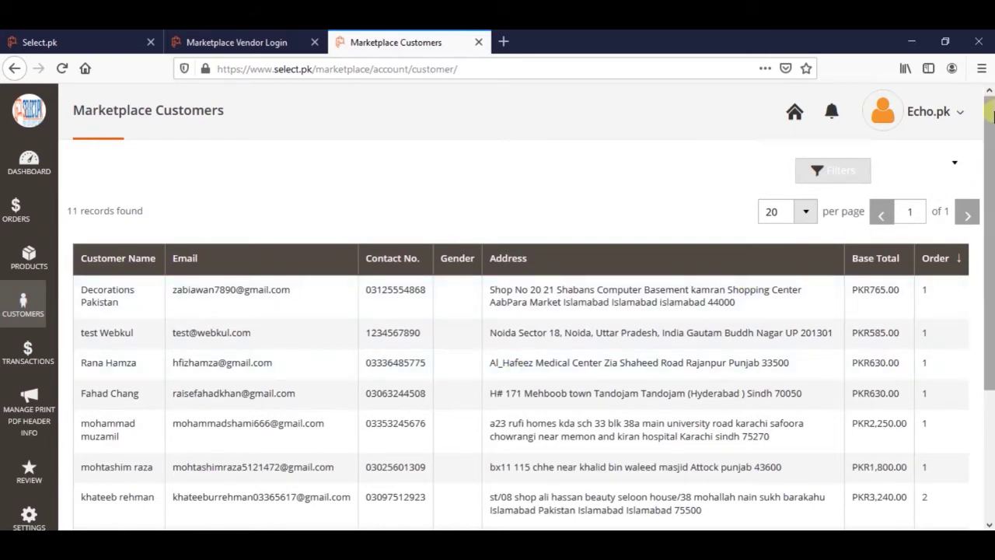
Scroll through the 11 customer records, then open the TRANSACTIONS page showing PKR139,950.00 earnings.
scroll(497, 306, "down", 3)
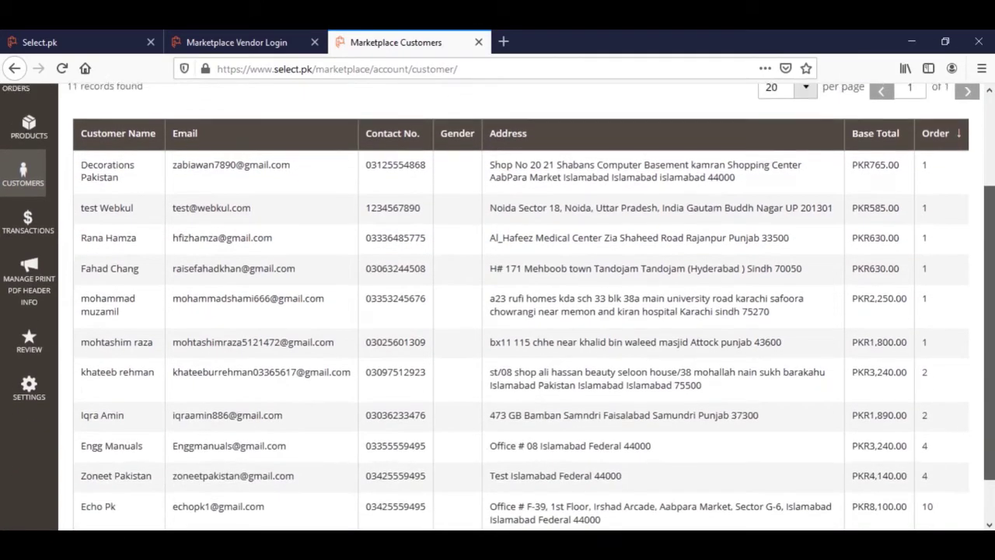
scroll(498, 307, "up", 1)
left_click(39, 276)
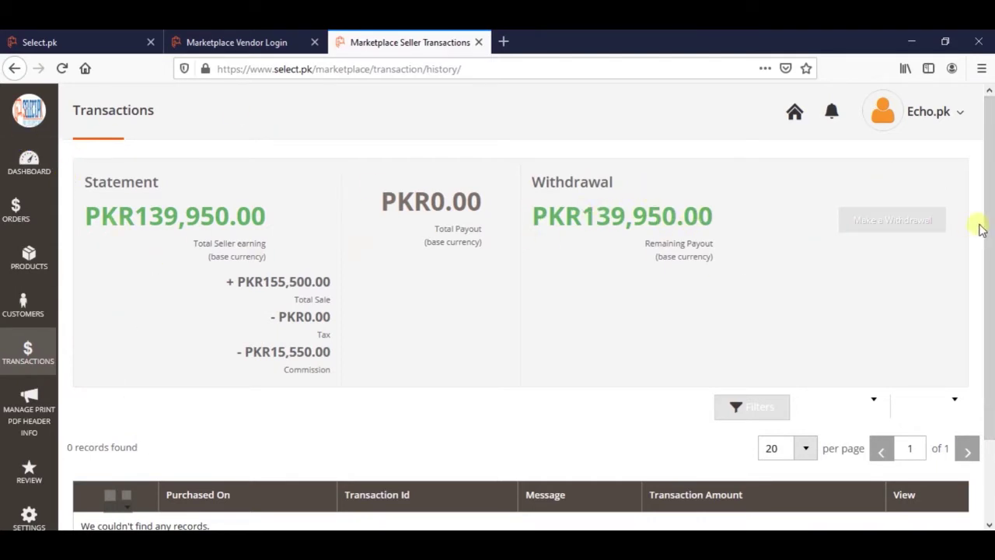
Scroll down and back up the Transactions statement showing PKR139,950.00 earnings.
scroll(981, 229, "down", 3)
scroll(986, 265, "up", 3)
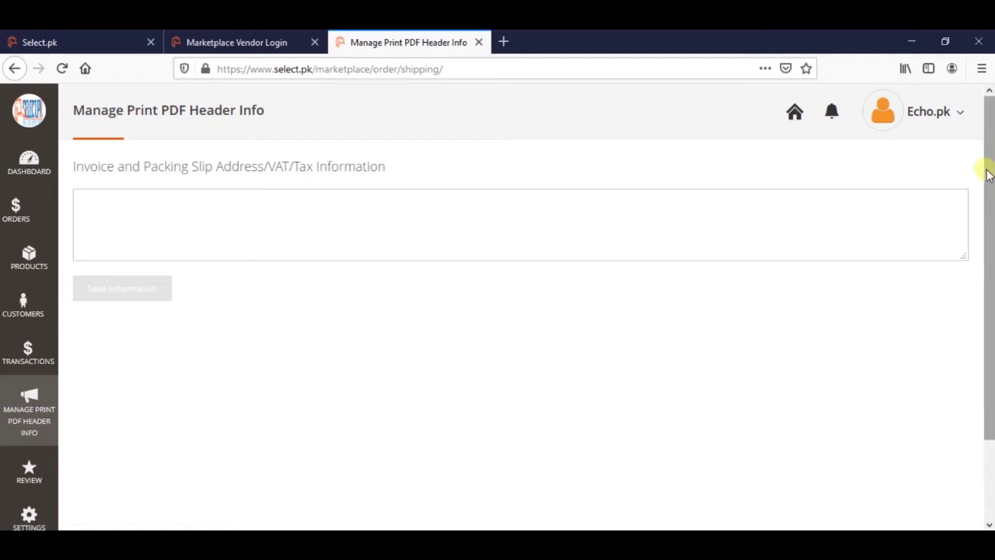
Scroll the PDF header page slightly, then go to the REVIEW page with 0 records.
left_click_drag(988, 223, 986, 278)
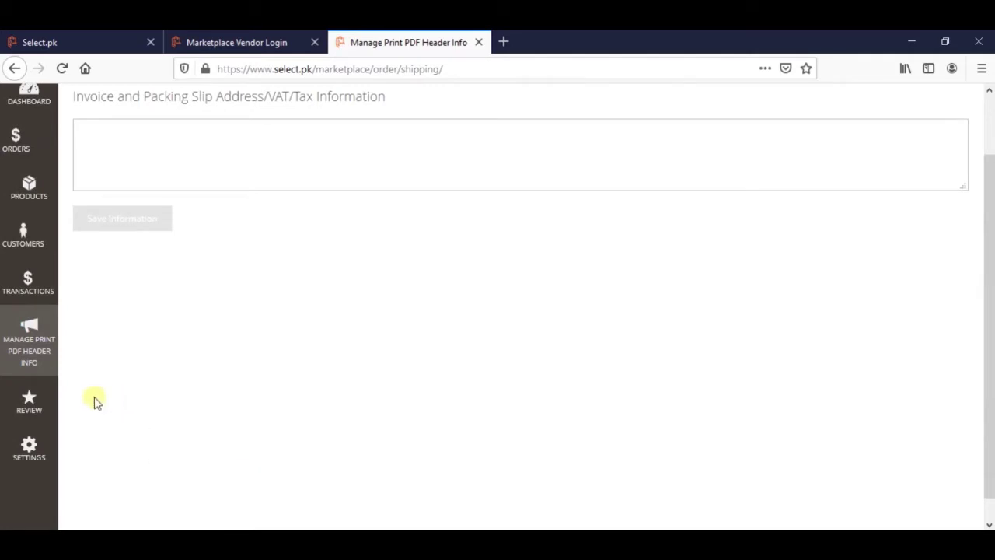
left_click(29, 410)
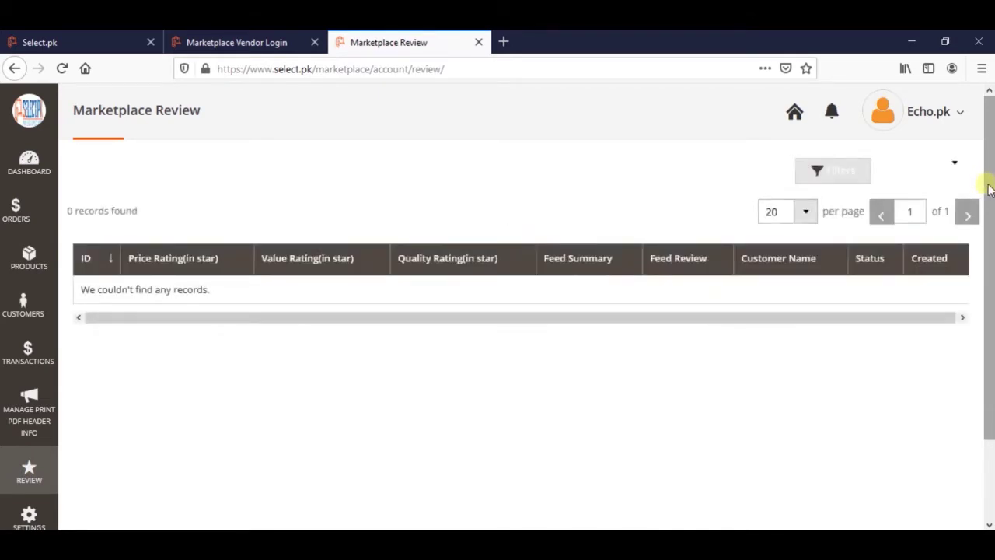
Scroll the empty review list and open the Settings flyout with Profile Settings.
scroll(969, 195, "down", 2)
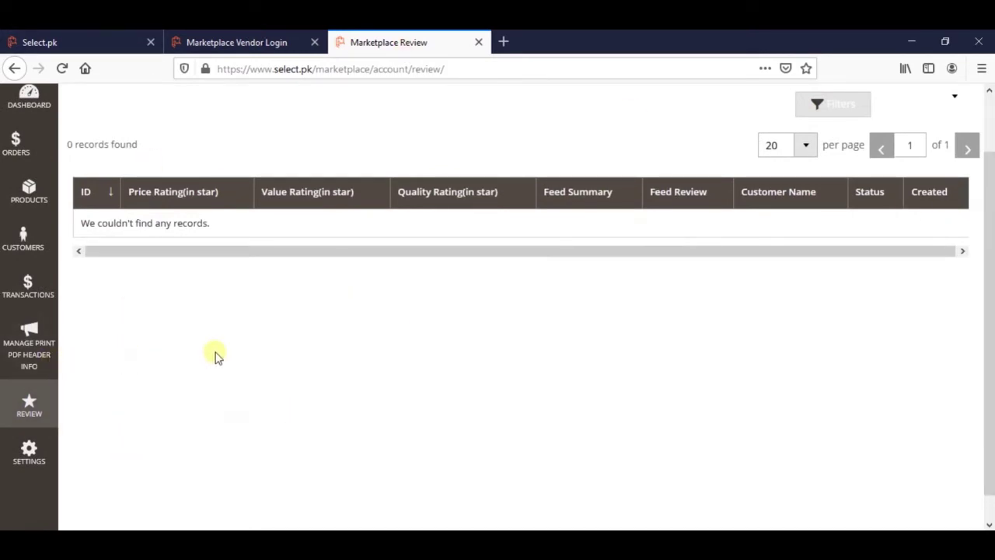
left_click(35, 457)
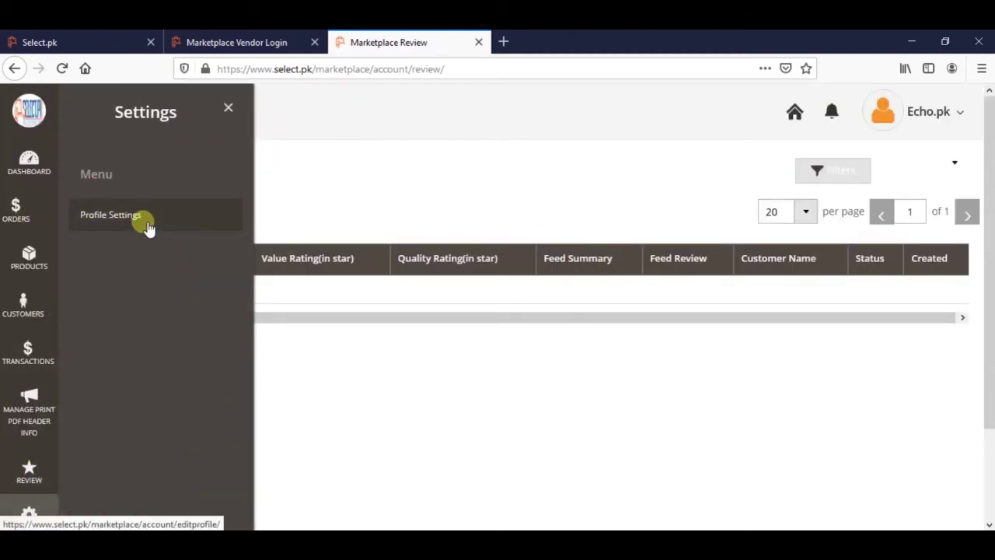
Open Profile Settings and inspect the Contact Number and Theme : Background Color fields.
left_click(140, 220)
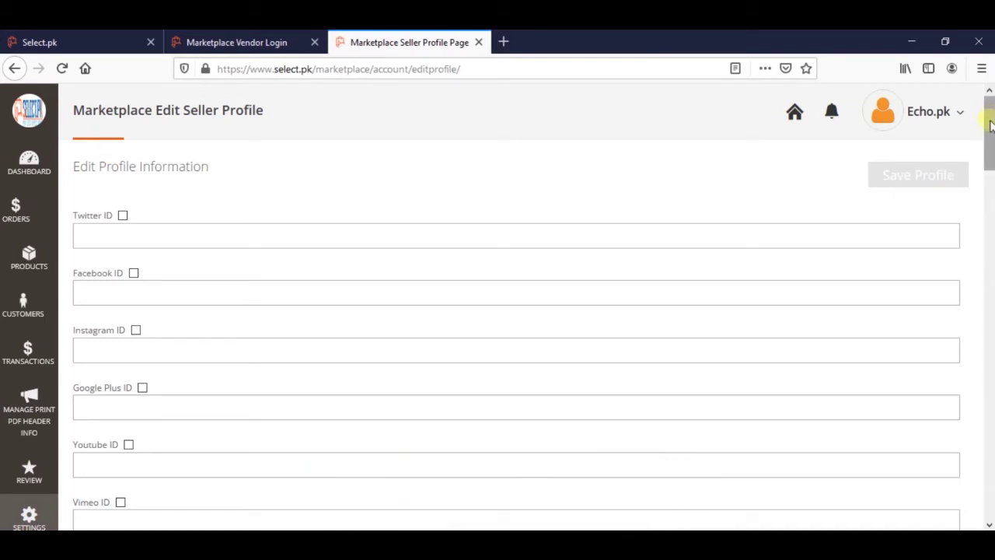
left_click_drag(991, 151, 988, 222)
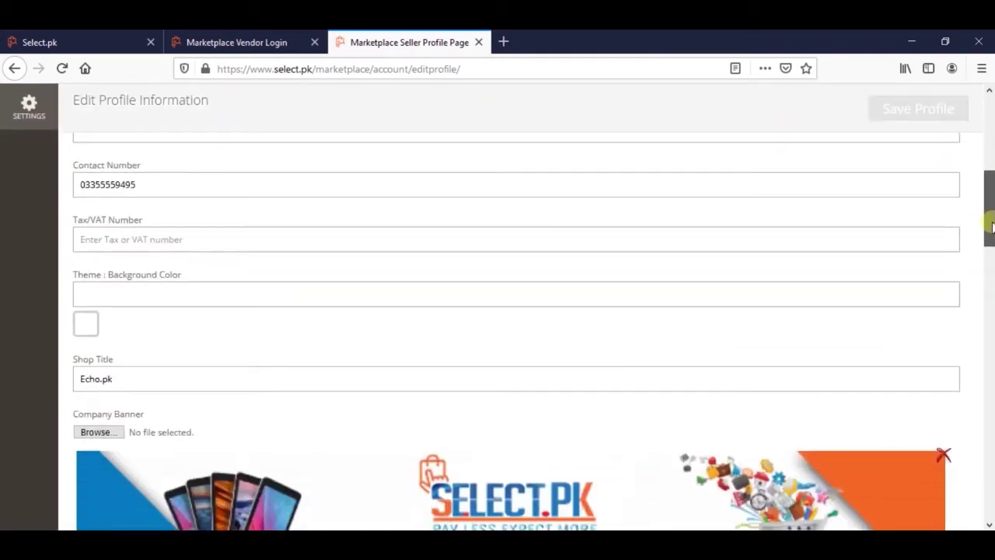
left_click_drag(71, 165, 142, 171)
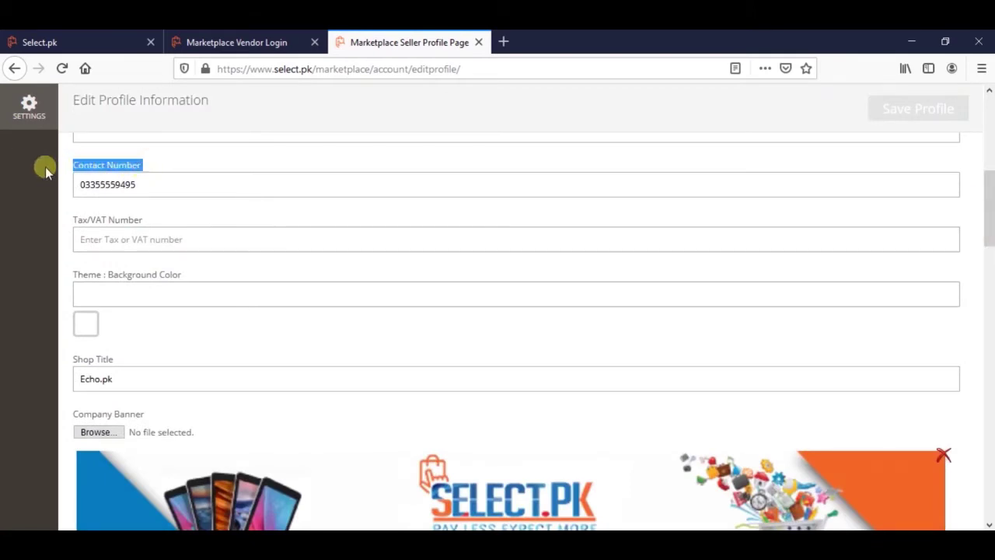
left_click(156, 163)
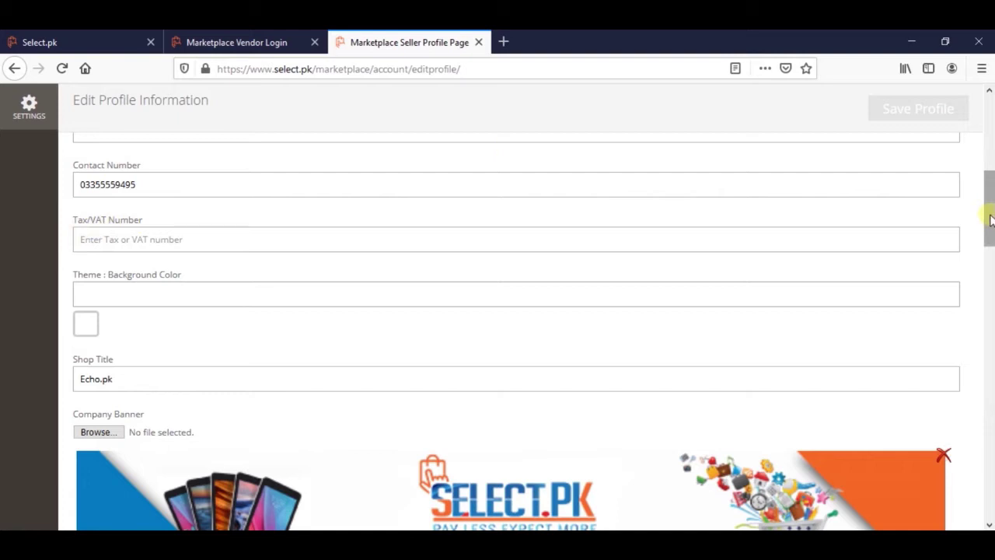
left_click_drag(992, 220, 992, 236)
left_click_drag(72, 173, 189, 167)
left_click(195, 171)
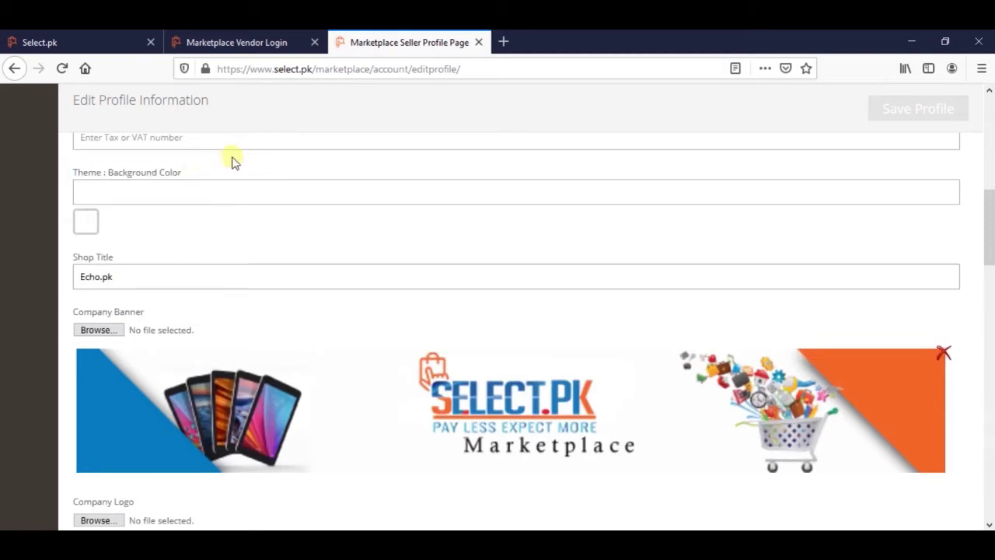
left_click(100, 227)
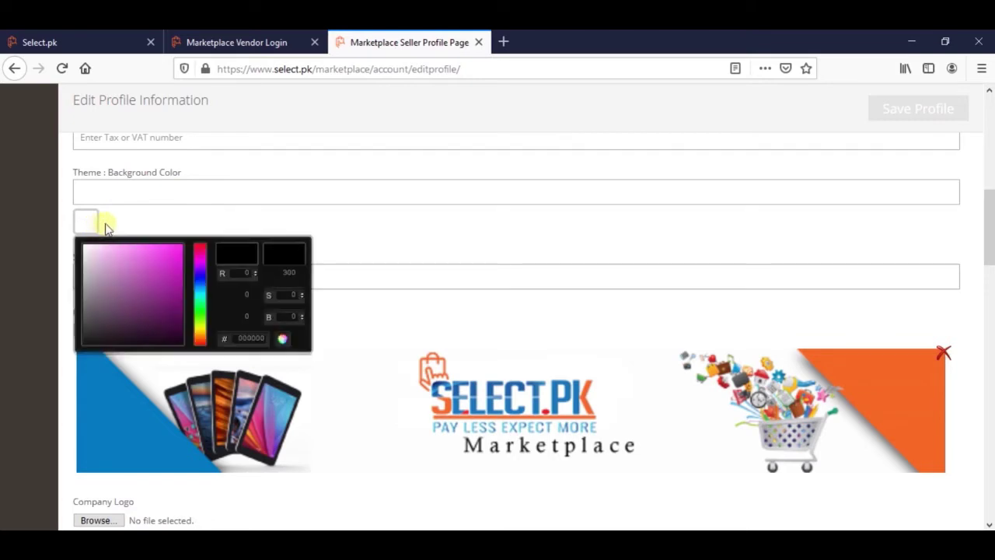
left_click(362, 241)
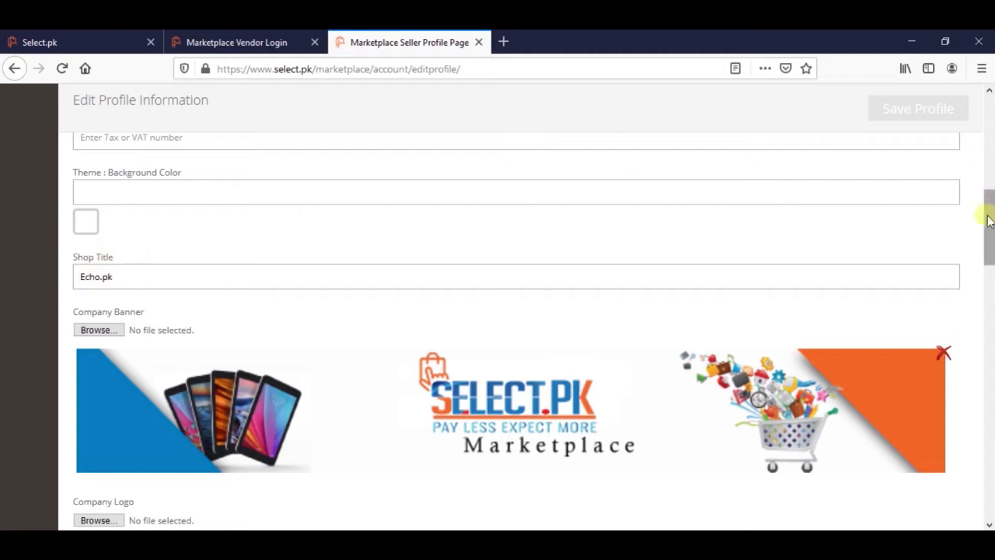
left_click_drag(989, 222, 989, 249)
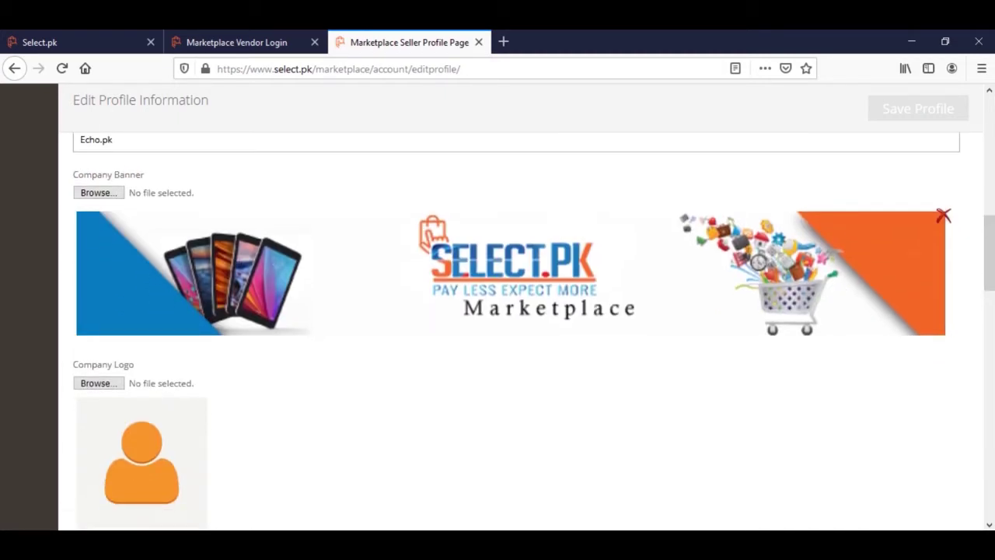
left_click_drag(990, 246, 988, 261)
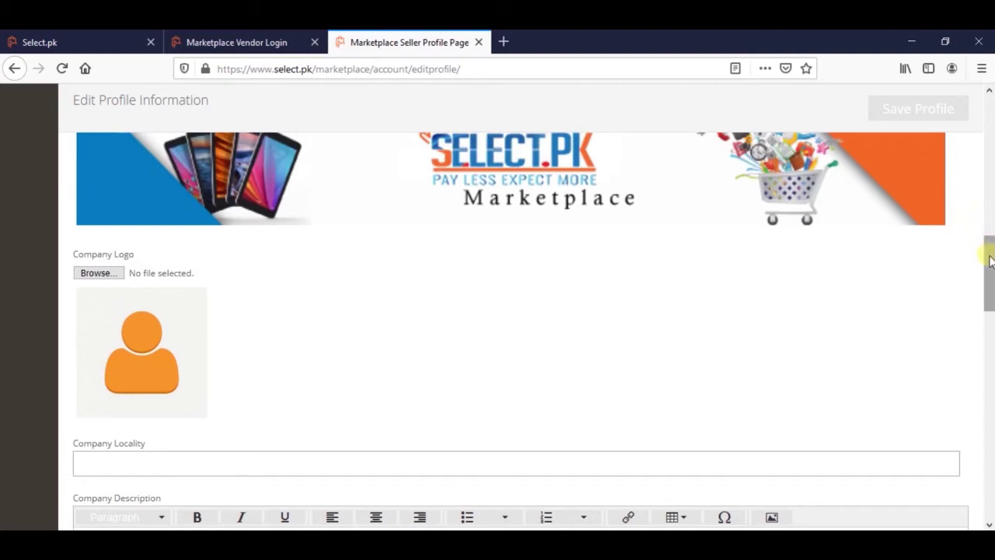
left_click_drag(990, 260, 988, 289)
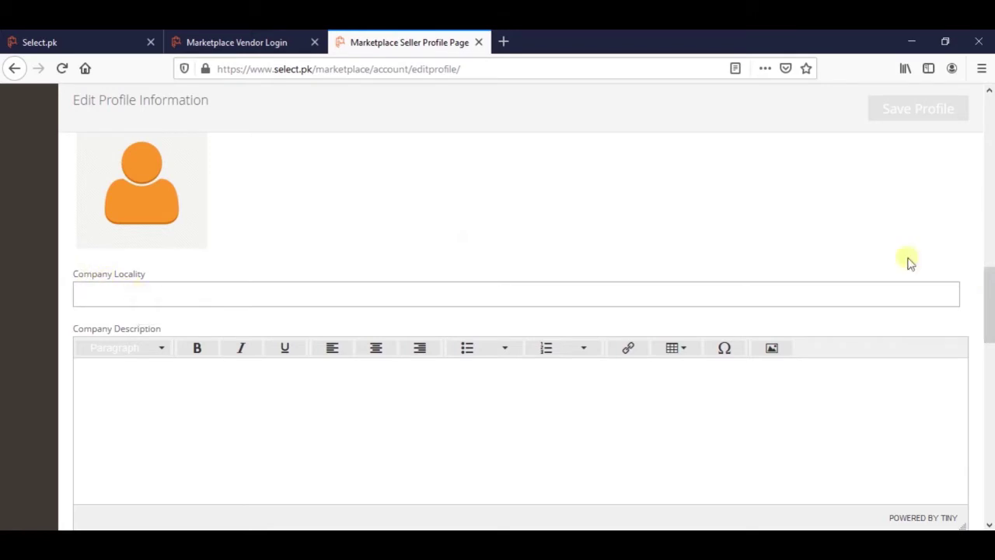
left_click_drag(989, 305, 989, 377)
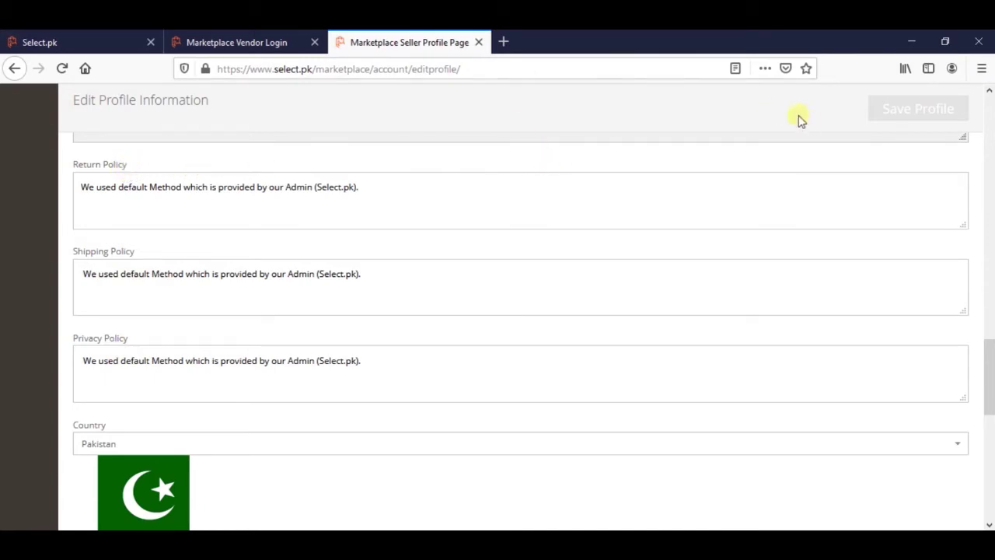
Scroll to the empty Meta Keywords and Meta Description fields and Edit Payment Information section.
left_click_drag(993, 367, 500, 173)
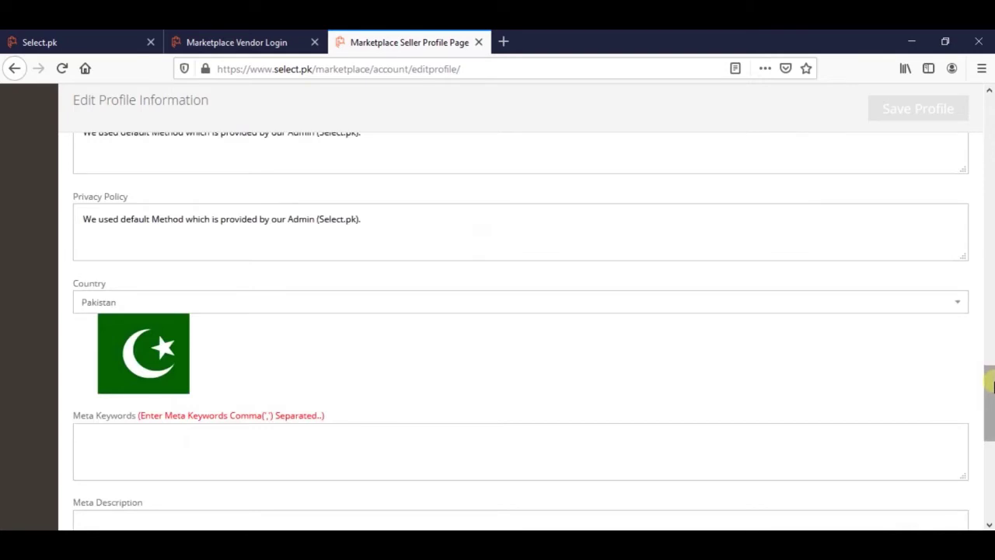
scroll(989, 392, "down", 3)
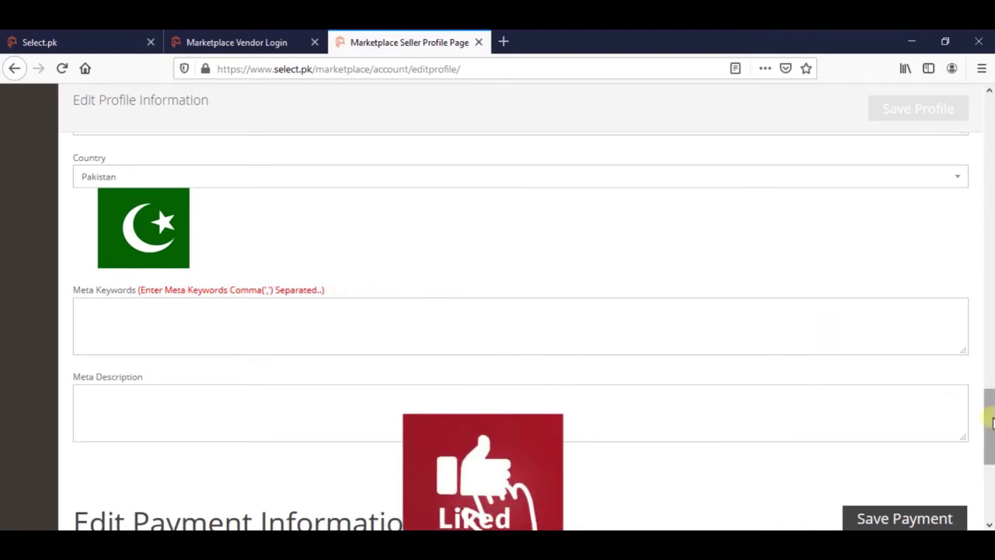
scroll(990, 423, "down", 7)
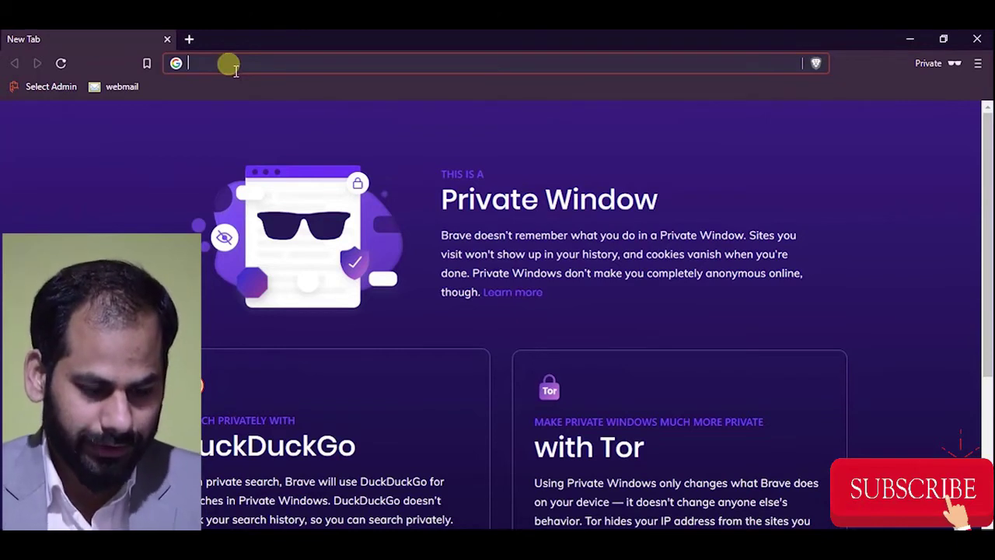
type("www.s")
key("Return")
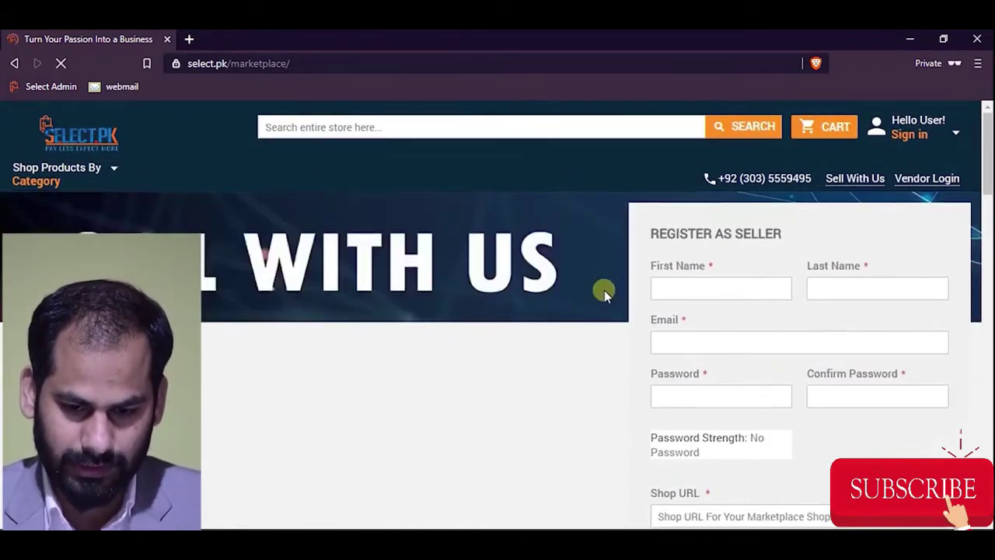
scroll(605, 292, "down", 1)
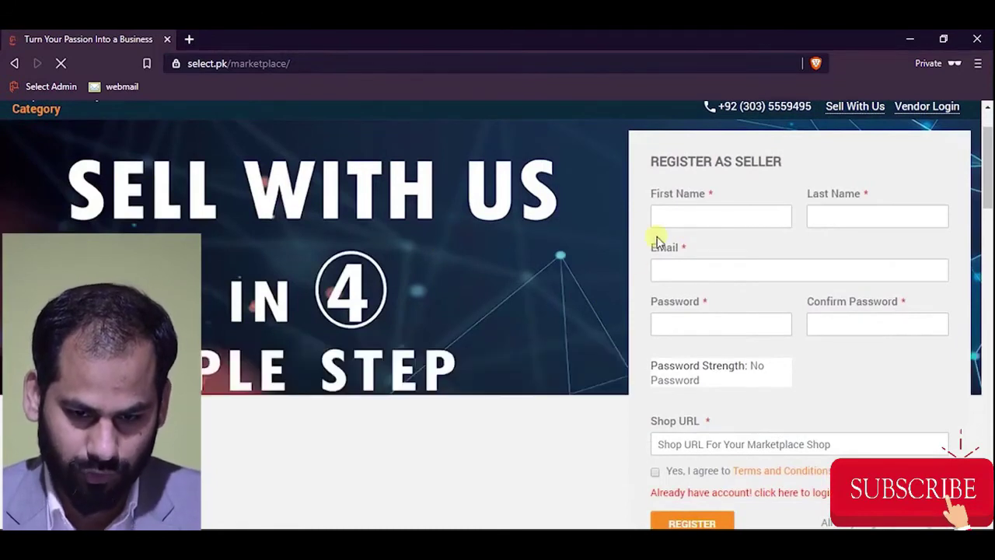
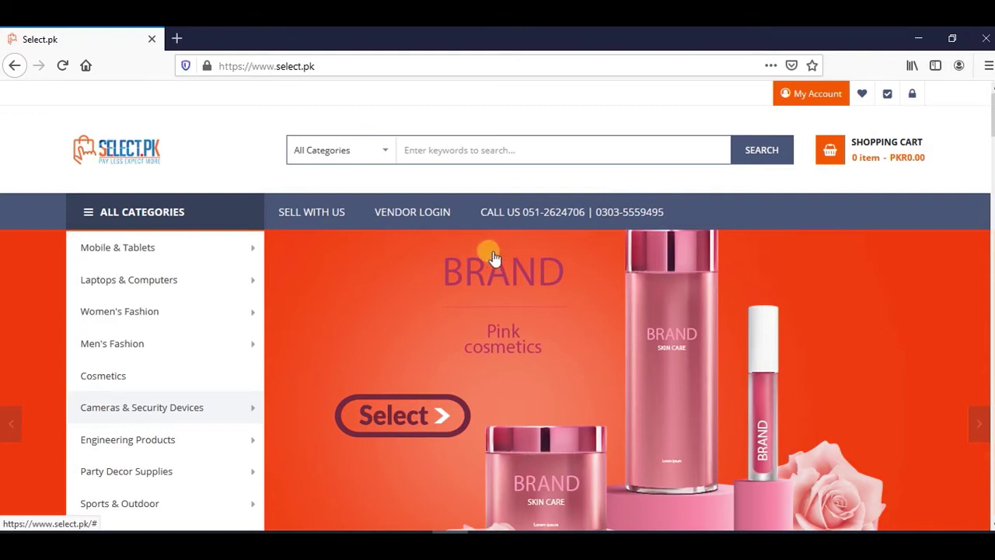
Sign in to the Select.pk vendor account with its e-mail and password, declining to save the login.
left_click(440, 225)
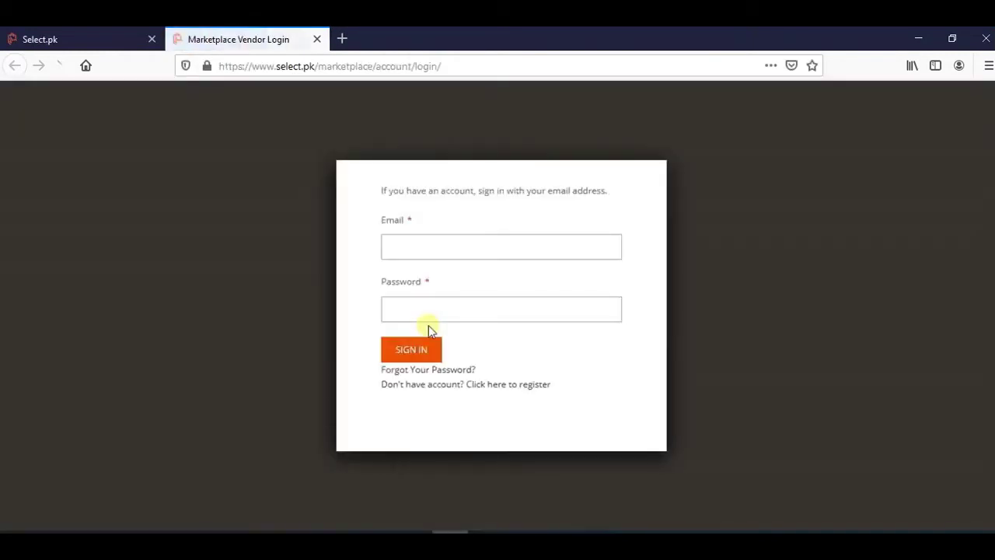
left_click(447, 247)
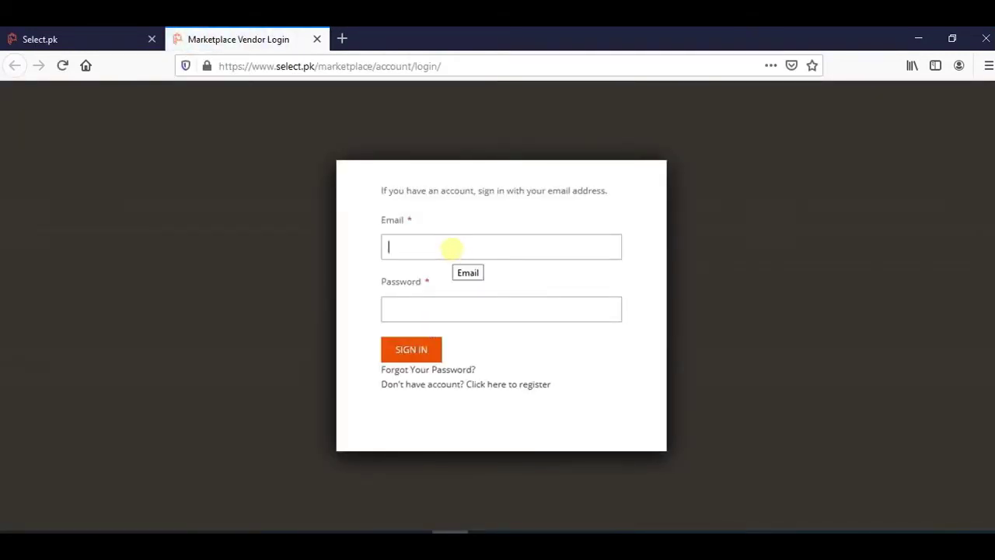
key("Tab")
type("********")
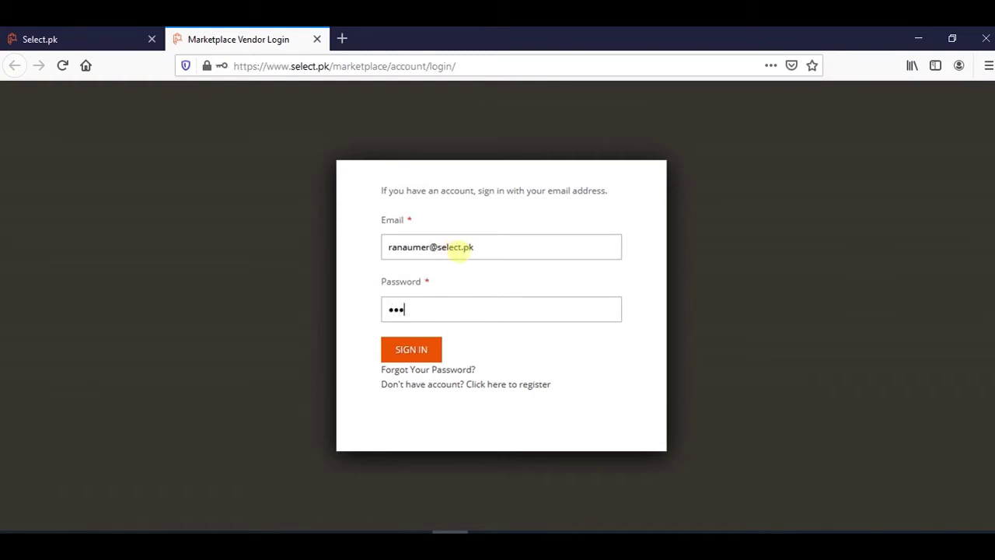
type("****")
key("Return")
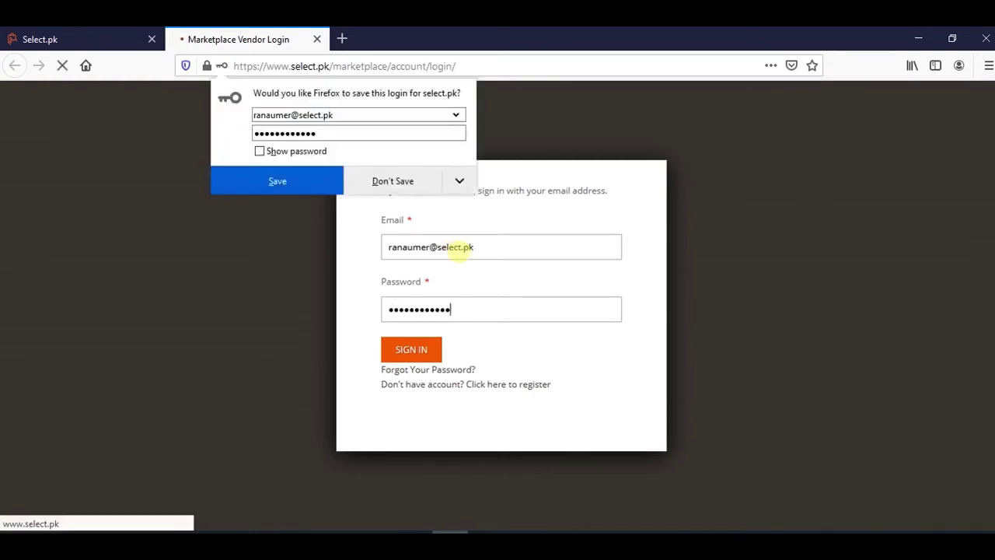
left_click(432, 191)
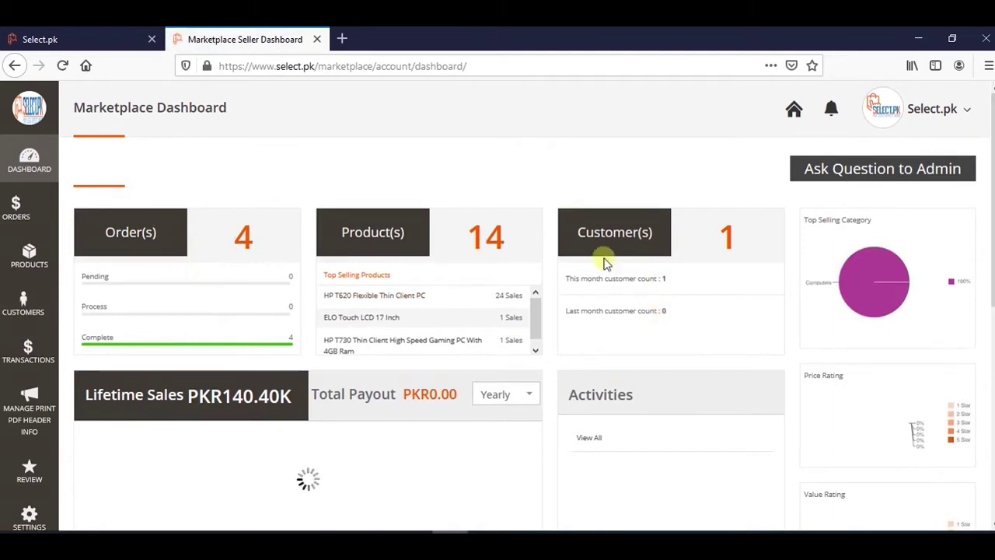
Open the Products flyout from the seller dashboard's left sidebar.
scroll(660, 354, "down", 5)
scroll(673, 389, "up", 2)
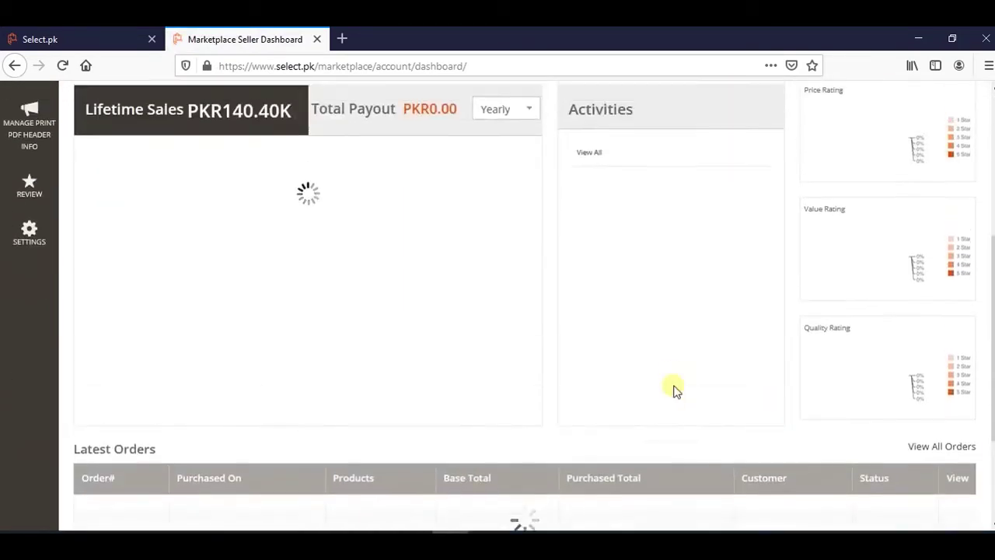
scroll(210, 226, "up", 3)
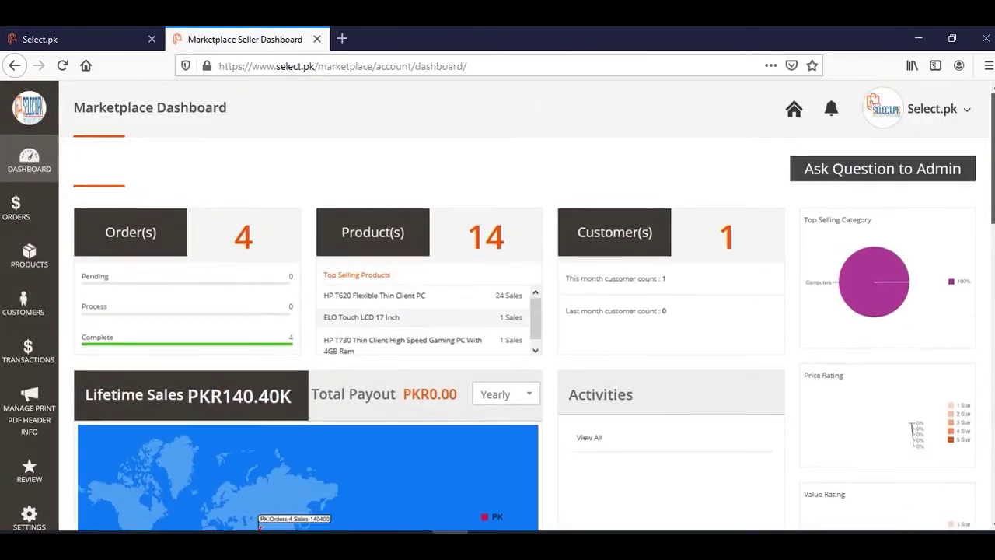
left_click(25, 259)
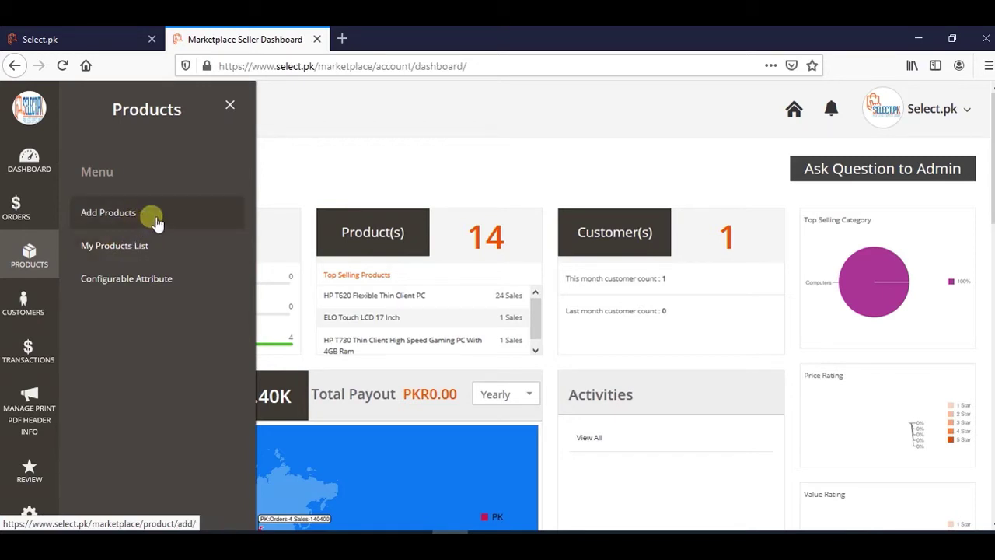
Start a new product with Add Products.
left_click(152, 218)
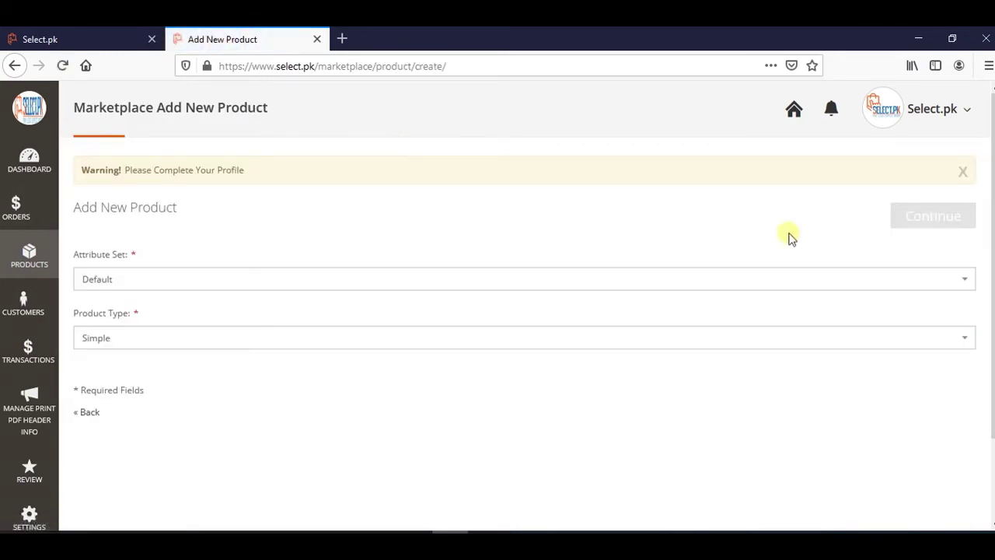
scroll(788, 236, "down", 2)
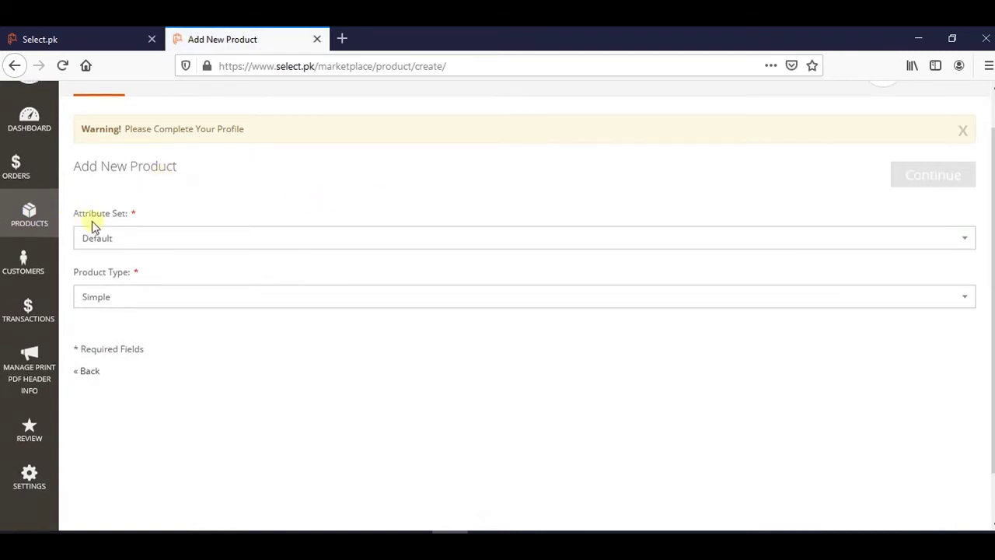
left_click_drag(71, 216, 111, 218)
Choose Bluetooth Speakers as the product's attribute set.
left_click(257, 218)
left_click(185, 241)
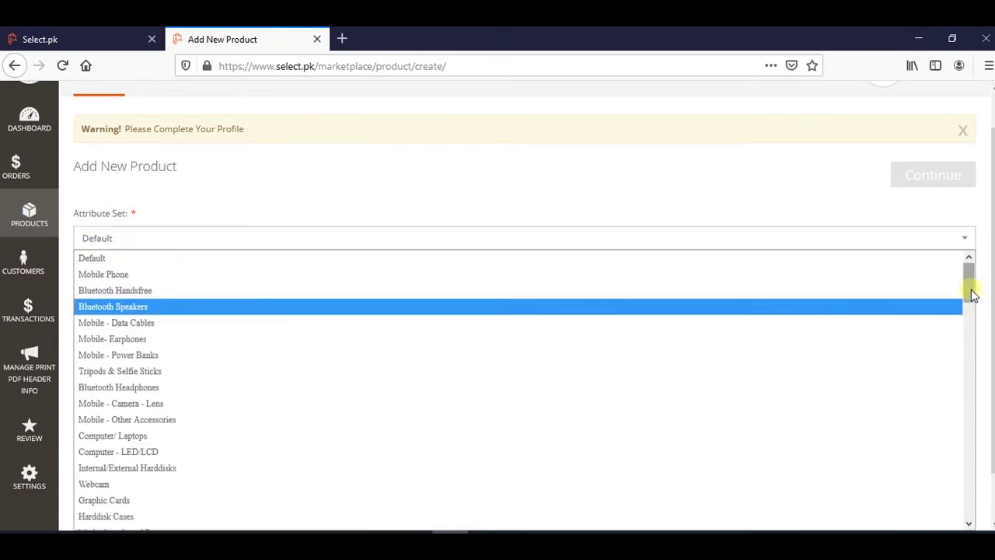
type("sm")
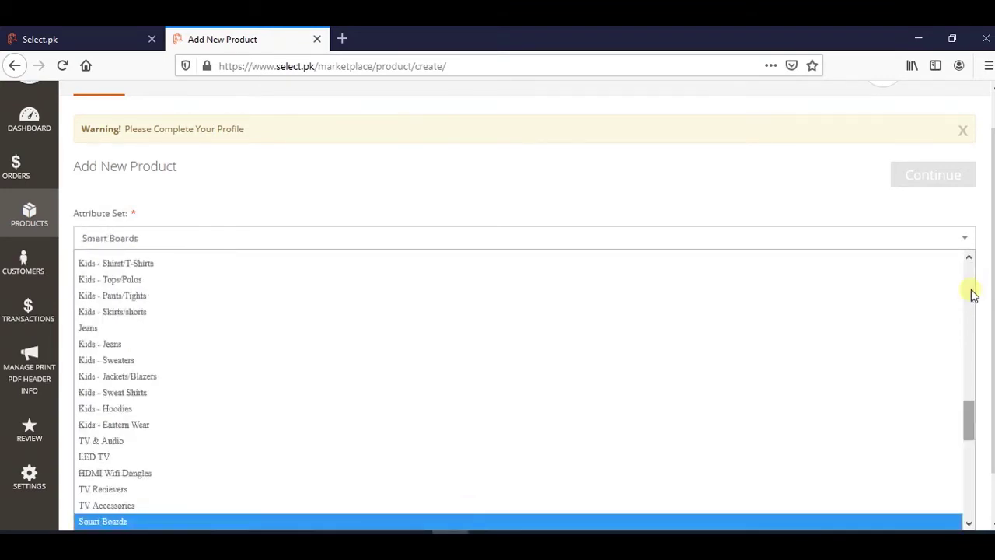
key("s")
key("s")
key("s")
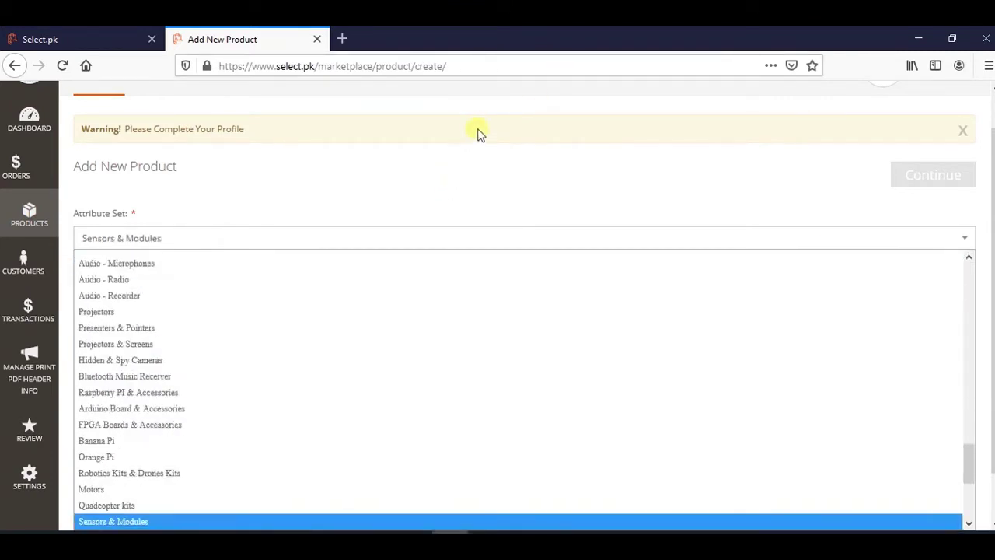
key("s")
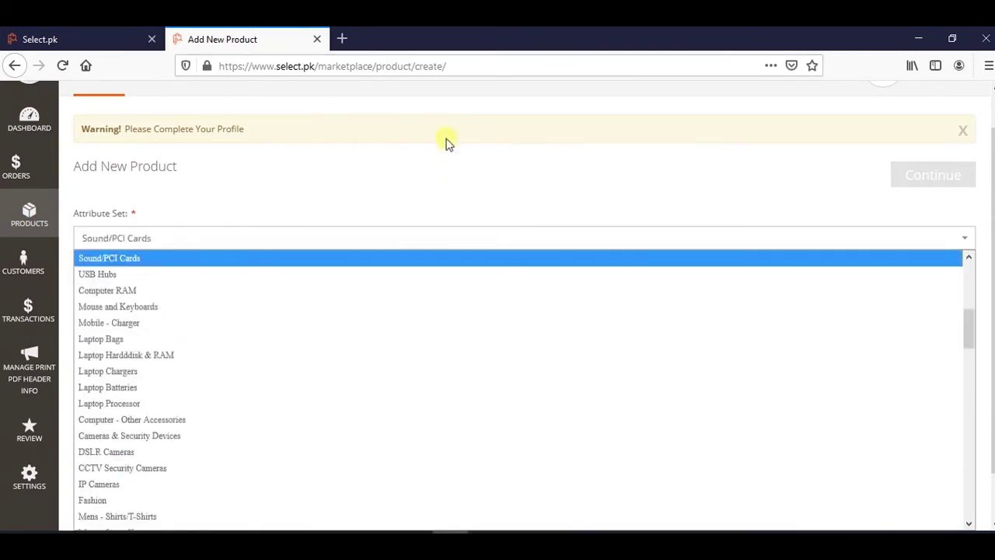
scroll(200, 347, "up", 1)
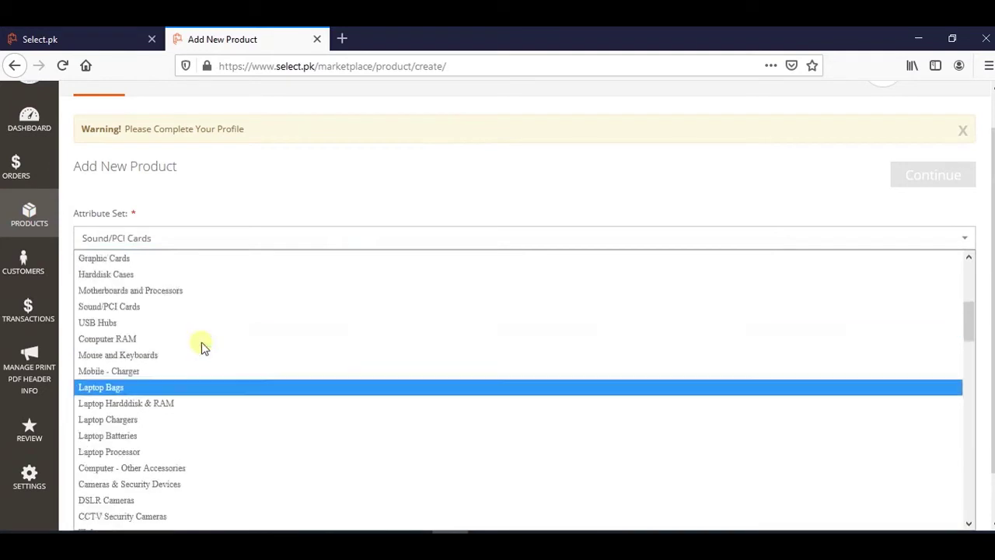
scroll(148, 303, "up", 5)
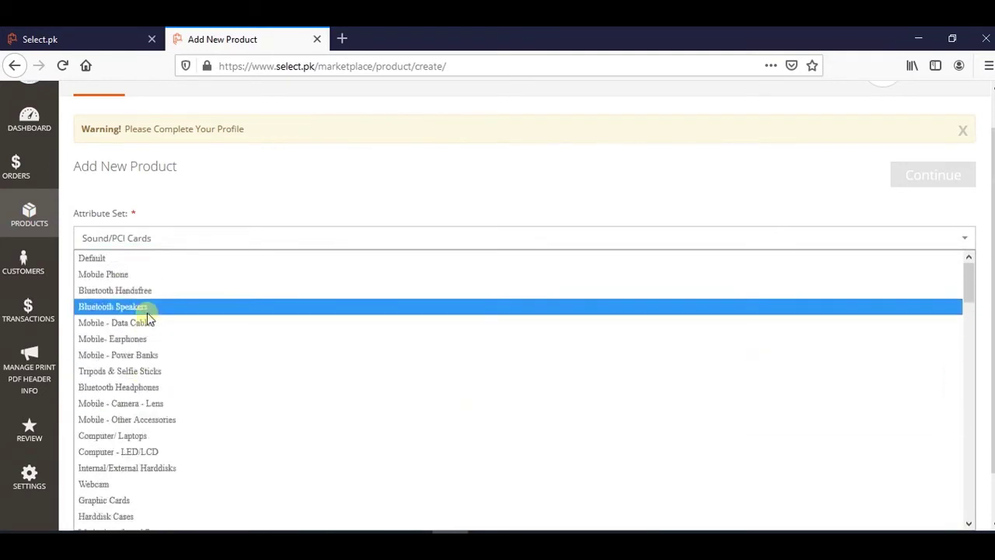
scroll(147, 307, "down", 1)
left_click(136, 260)
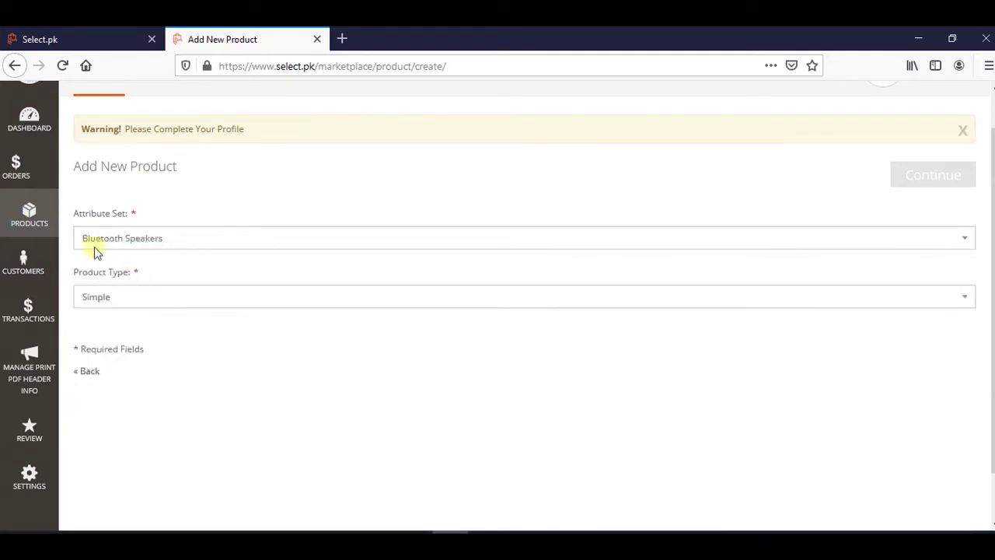
Confirm Simple as the product type and continue to the full product details form.
left_click(924, 302)
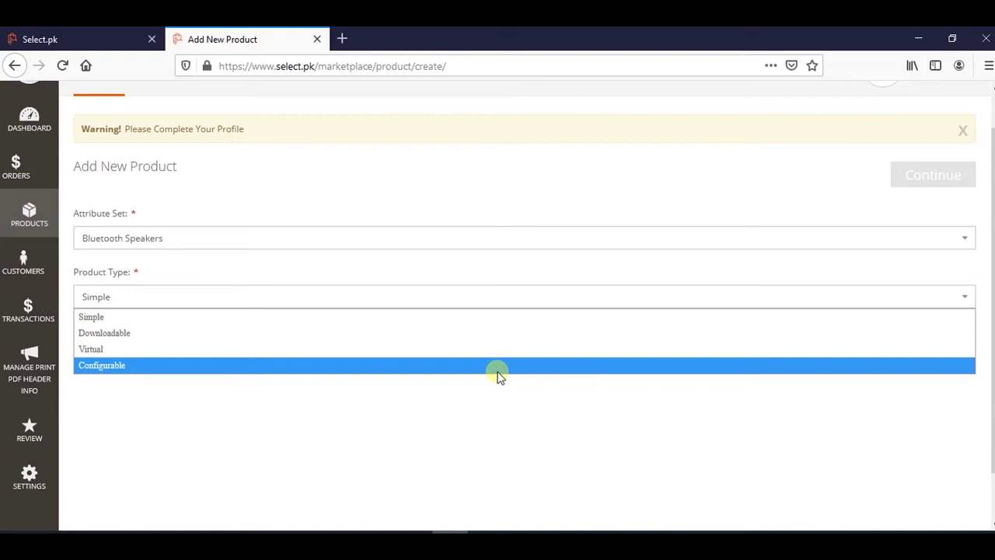
left_click(163, 318)
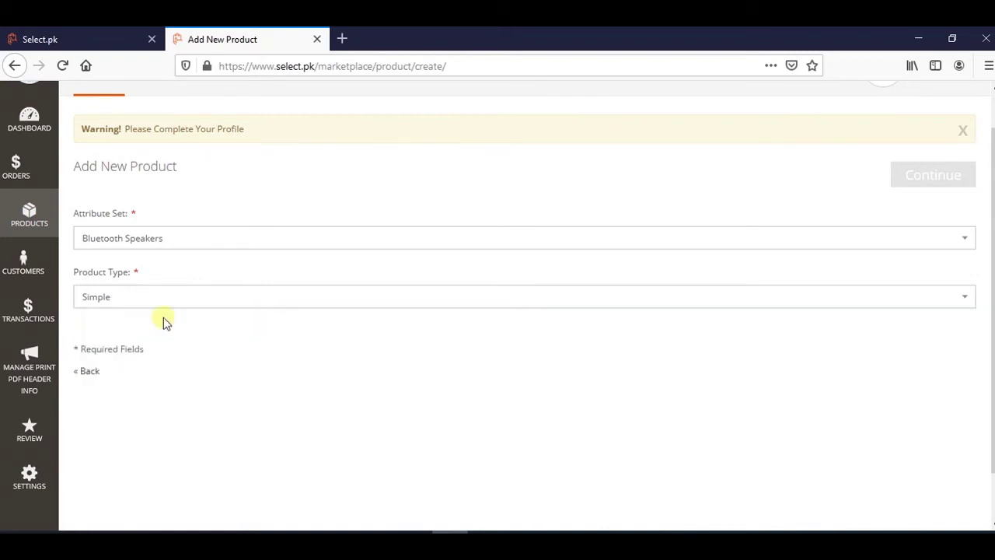
left_click(953, 180)
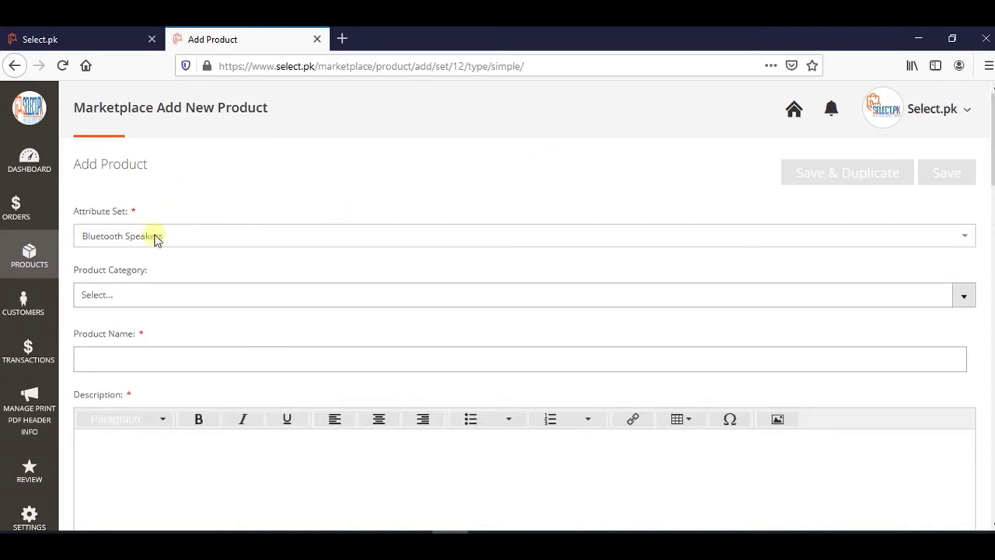
Tick Mobile & Tablets and Mobile Phone Accessories in the product category tree.
left_click(969, 302)
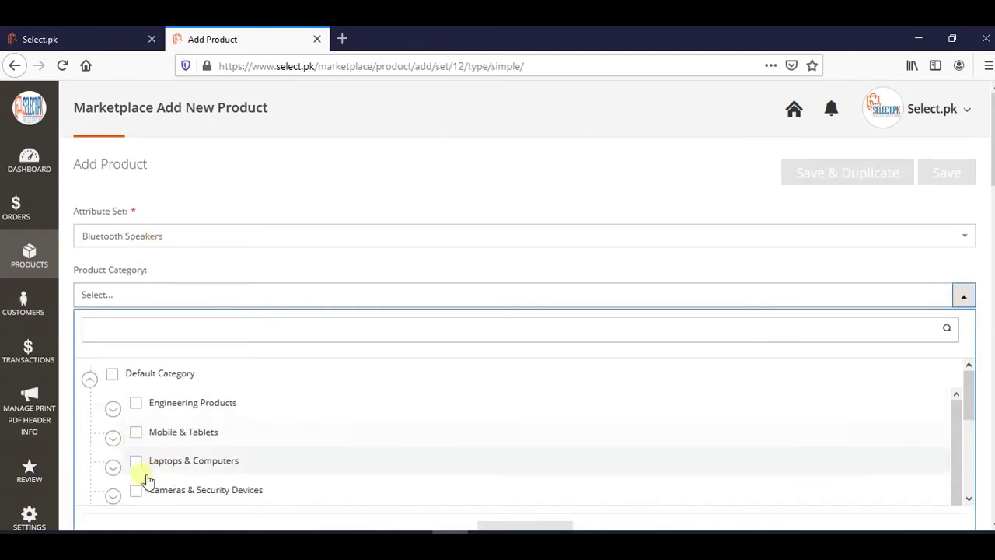
left_click(137, 433)
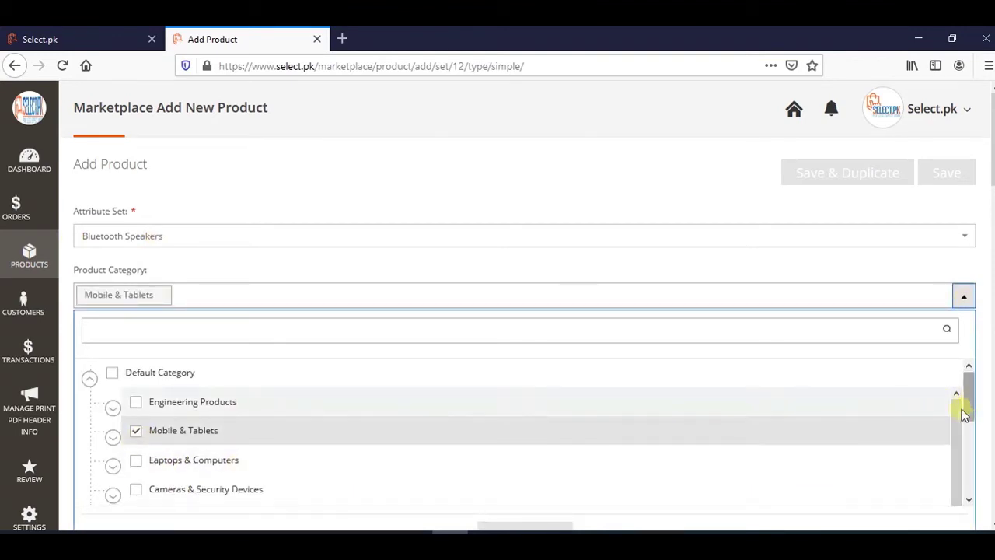
scroll(957, 411, "down", 1)
left_click(113, 435)
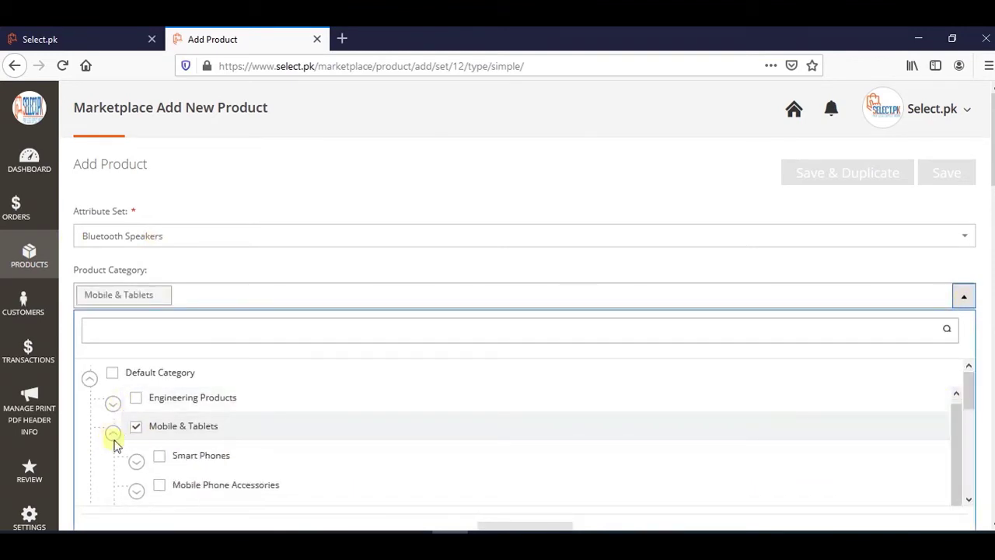
left_click_drag(957, 422, 957, 451)
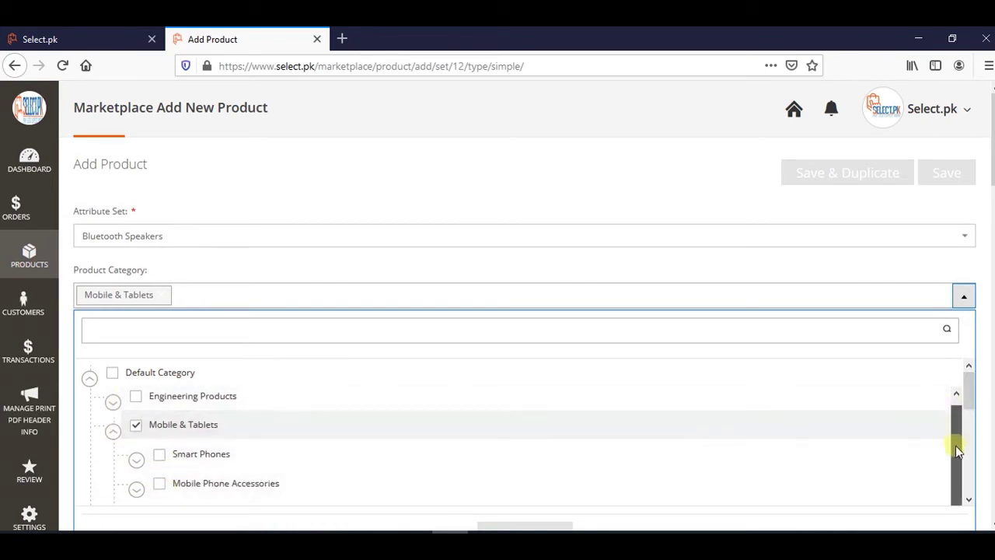
left_click(138, 489)
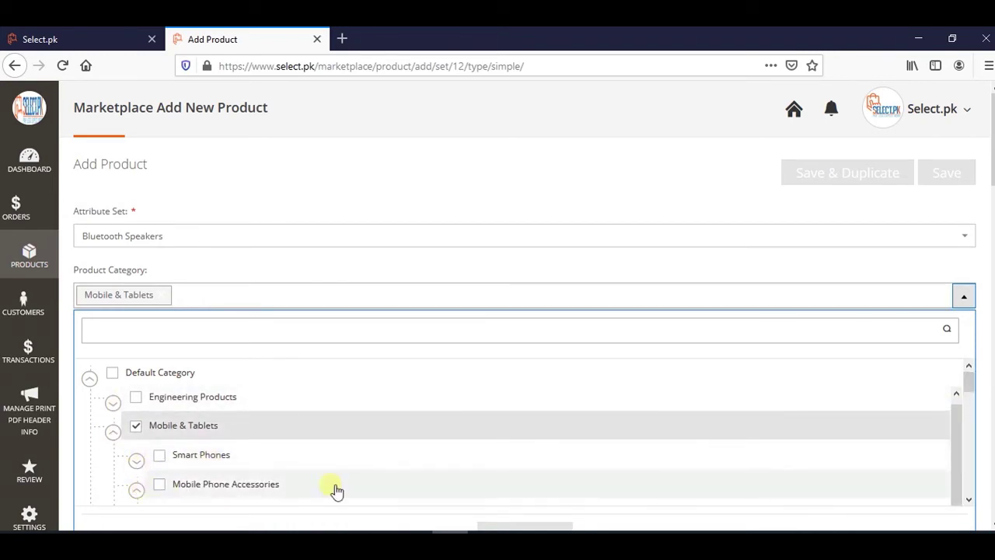
left_click(159, 484)
Add Bluetooth Speakers as a category and confirm the category choice with Done.
scroll(971, 424, "down", 1)
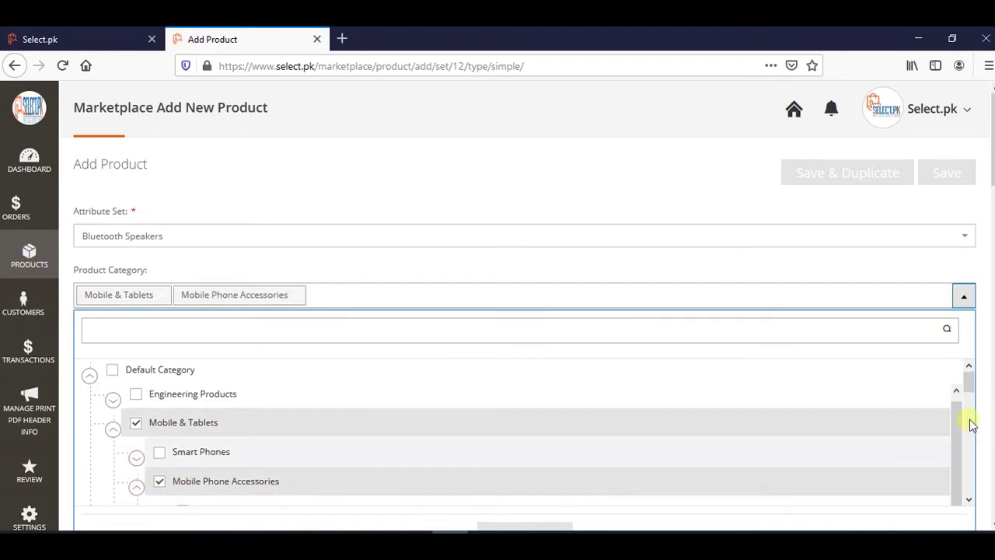
scroll(970, 424, "down", 3)
left_click(238, 443)
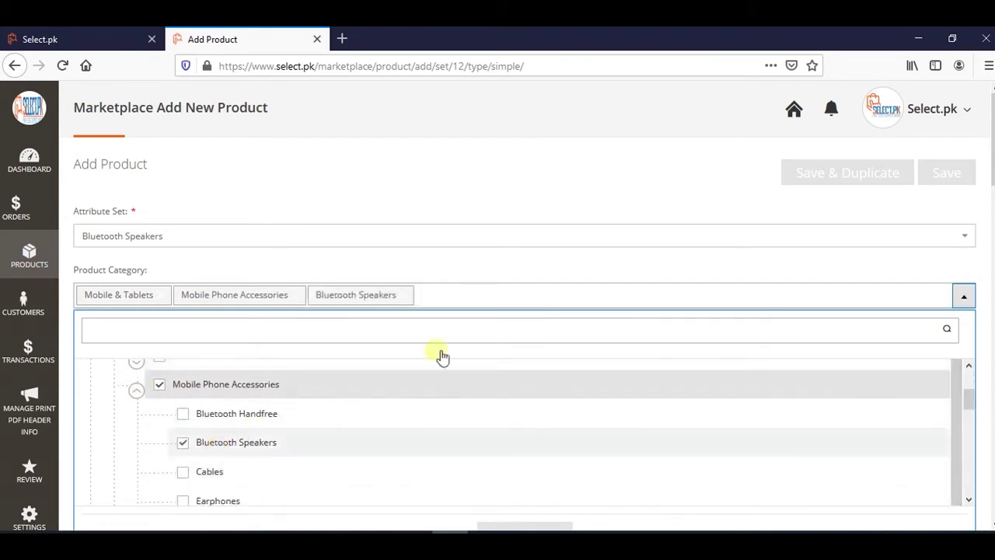
scroll(466, 361, "down", 3)
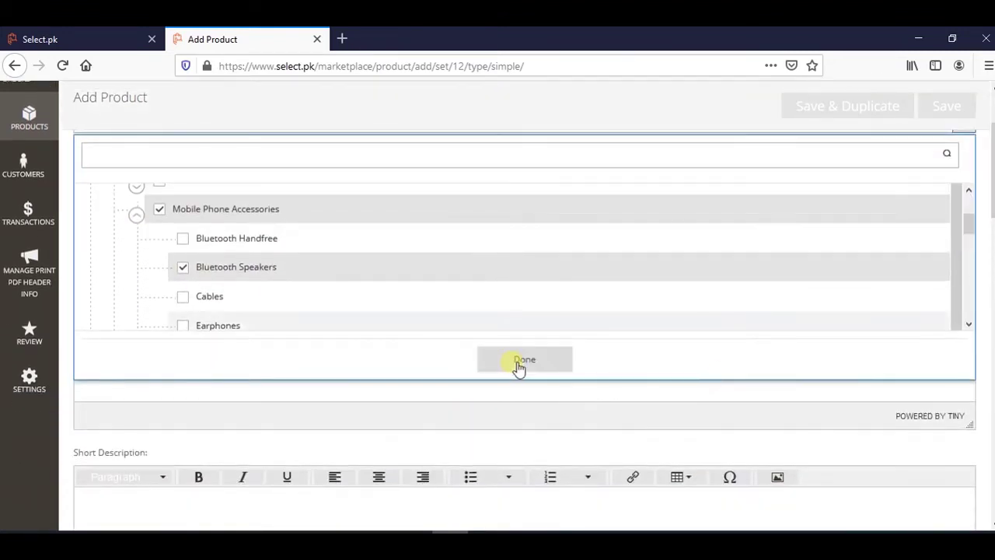
left_click(519, 364)
scroll(466, 378, "up", 2)
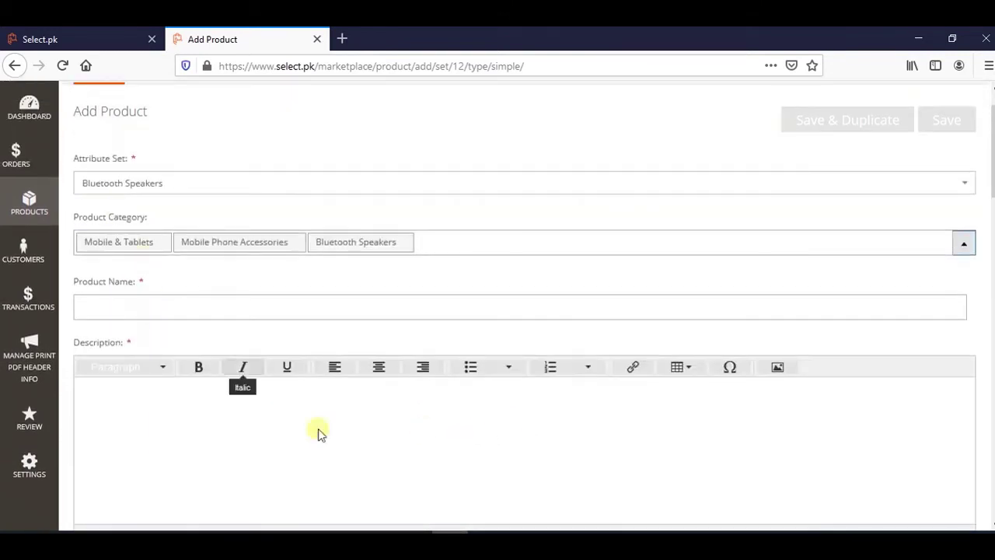
Copy 'Bose SoundLink Mini Bluetooth Wireless Speaker Small Box NL-815' from Word into Product Name.
key("alt+Tab")
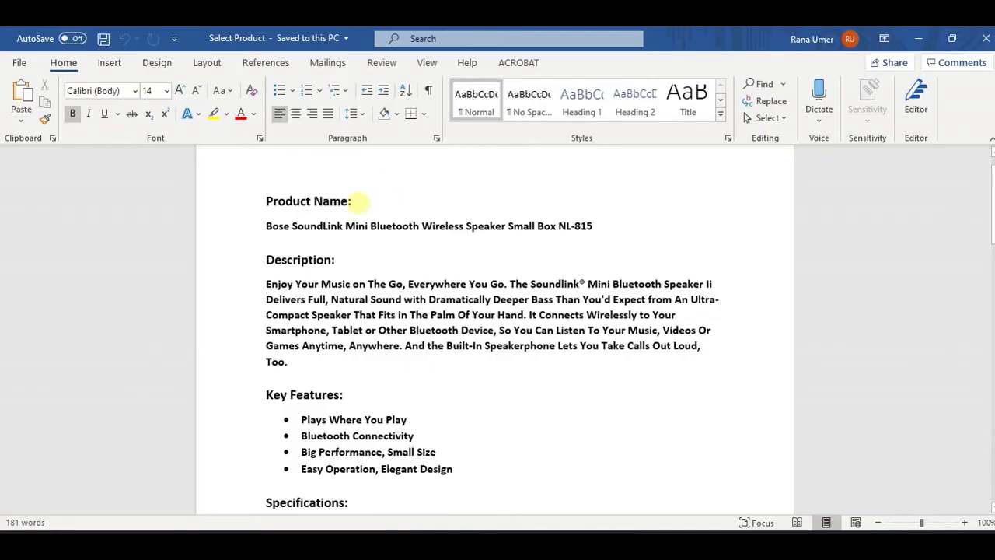
left_click(420, 225)
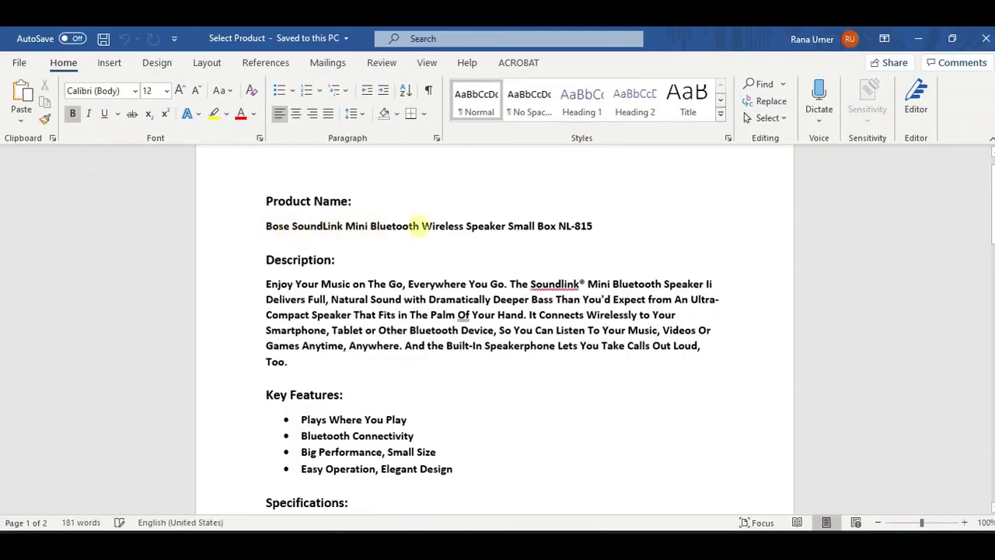
double_click(420, 226)
left_click(594, 225)
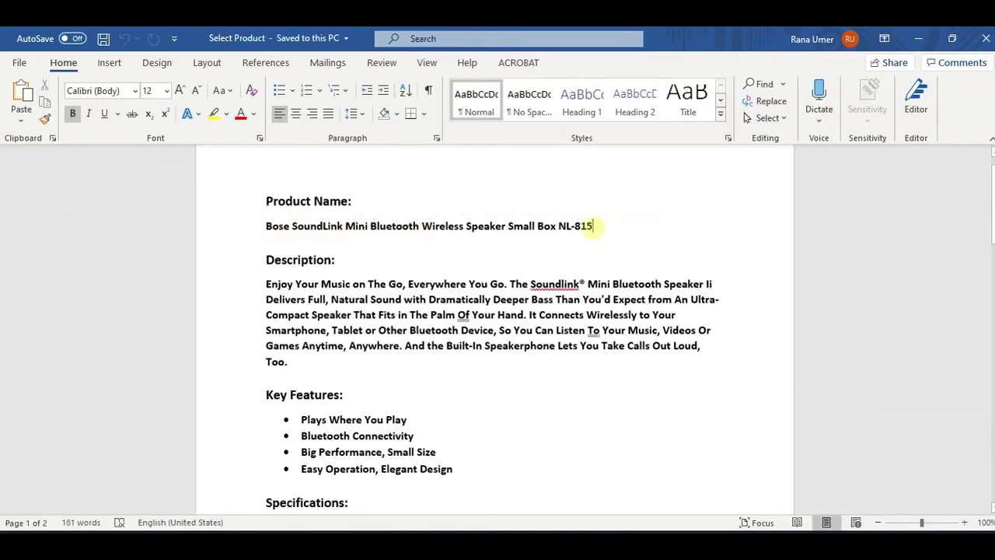
left_click_drag(593, 225, 277, 234)
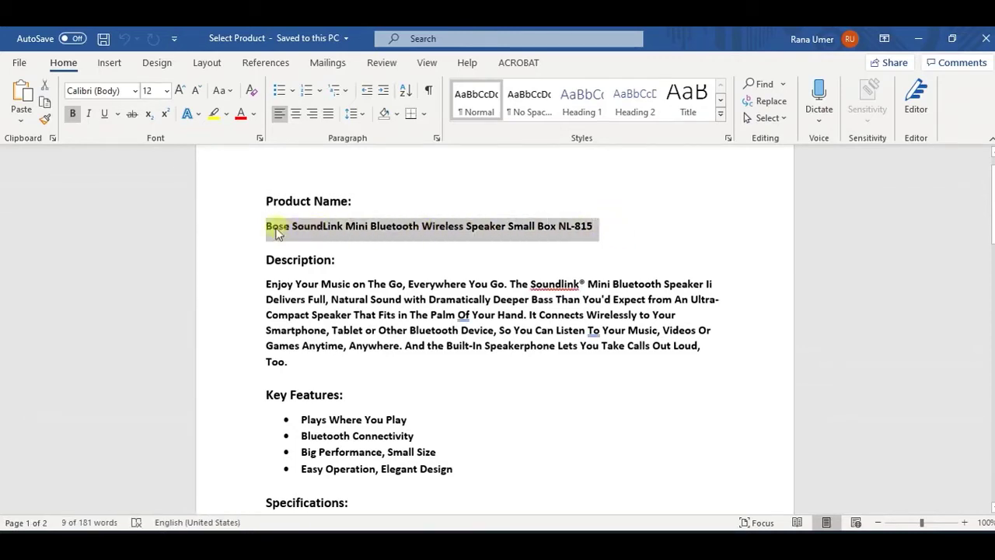
key("ctrl+c")
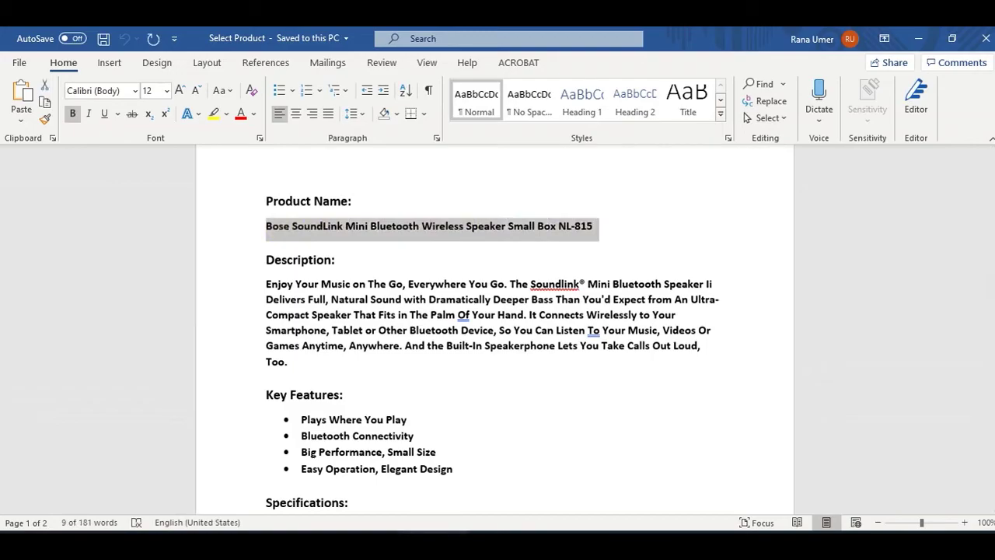
key("alt+Tab")
left_click(142, 305)
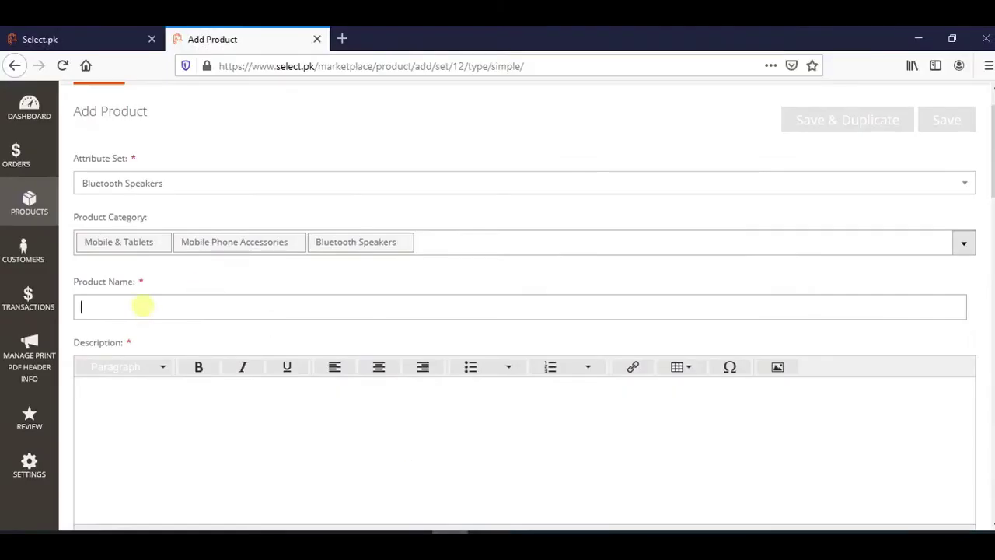
key("ctrl+v")
Copy the Word description through '1x Cable' and paste it into the Description editor.
key("alt+Tab")
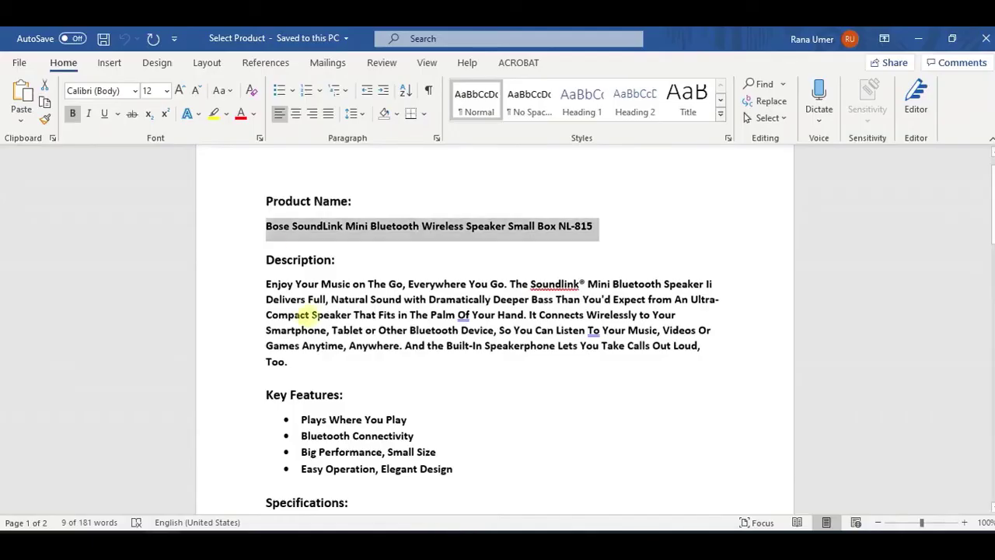
left_click_drag(268, 284, 488, 444)
scroll(488, 445, "down", 1)
left_click_drag(483, 445, 349, 366)
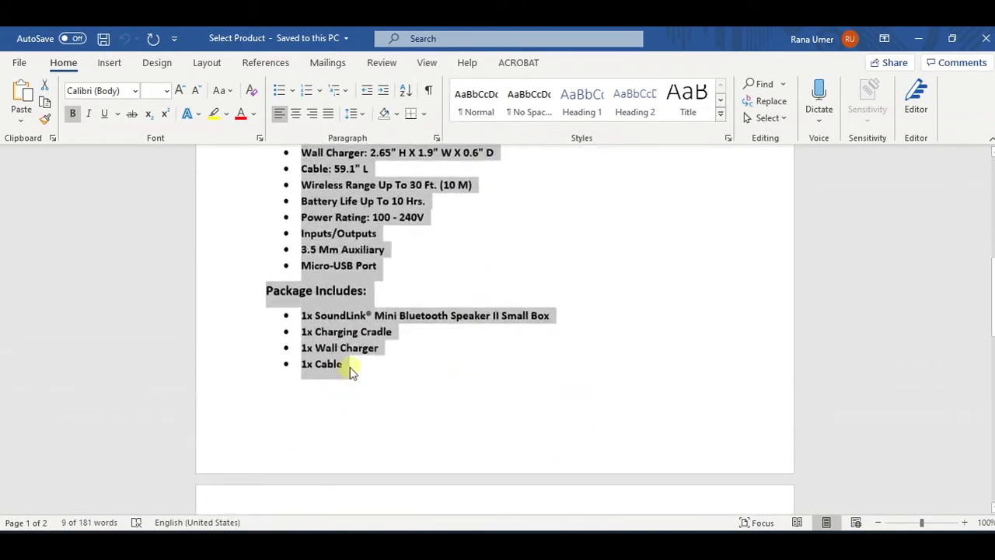
key("alt+Tab")
left_click(271, 404)
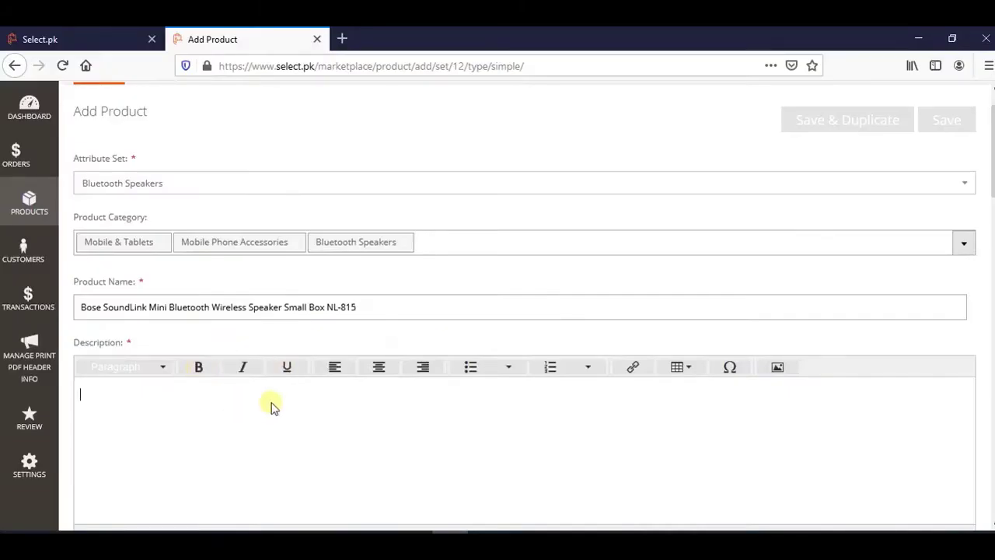
key("ctrl+v")
Enter Select-001 as the product's SKU after checking the pasted description.
scroll(282, 337, "down", 5)
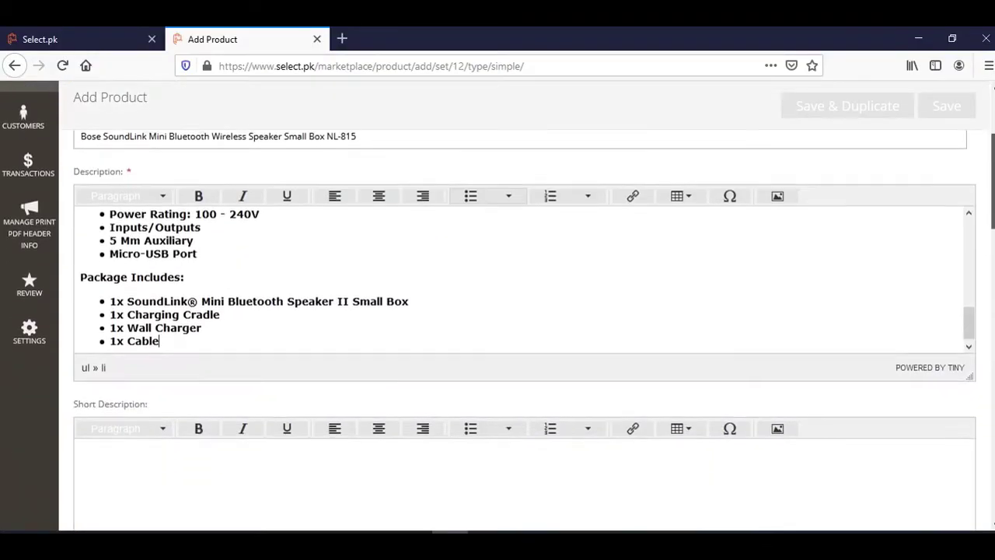
left_click(282, 337)
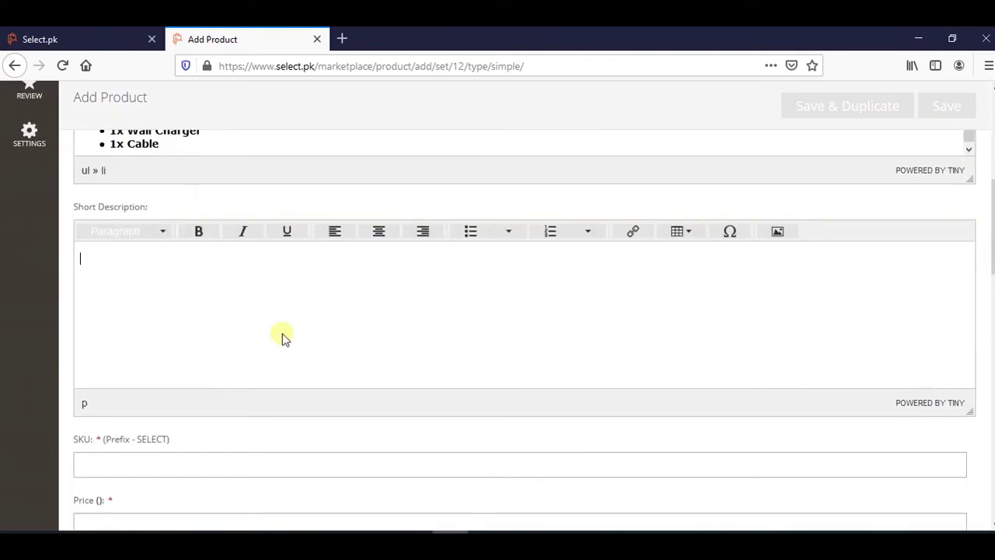
scroll(992, 234, "up", 1)
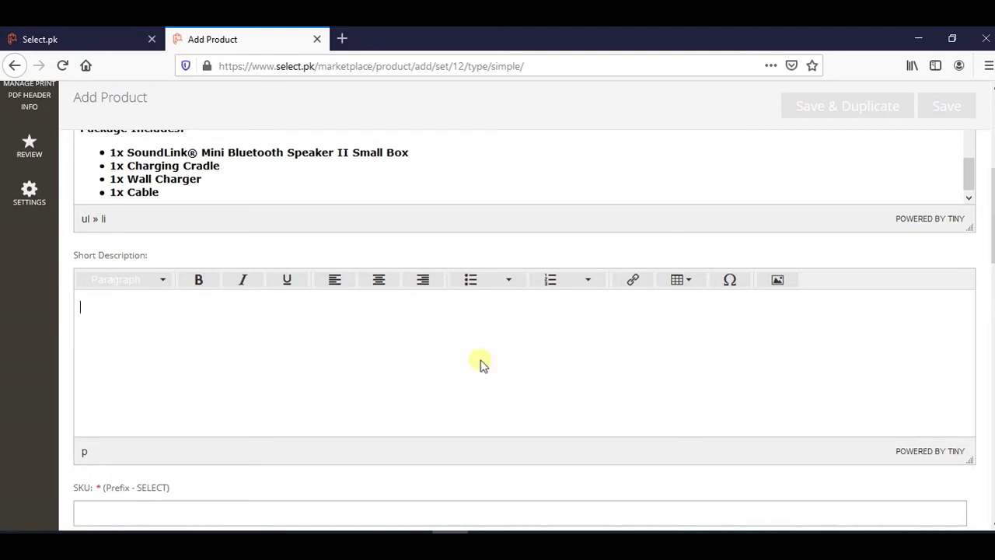
scroll(992, 234, "down", 1)
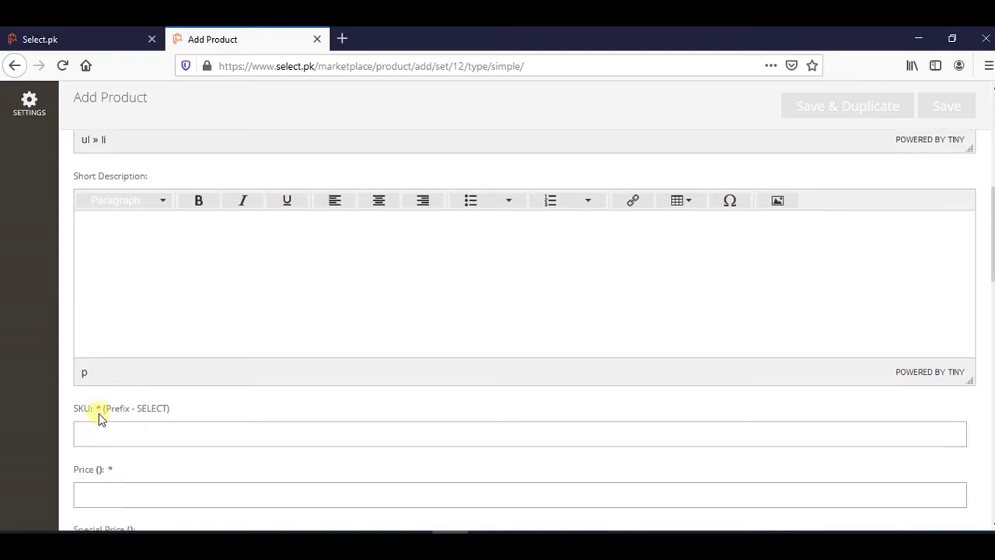
left_click(93, 434)
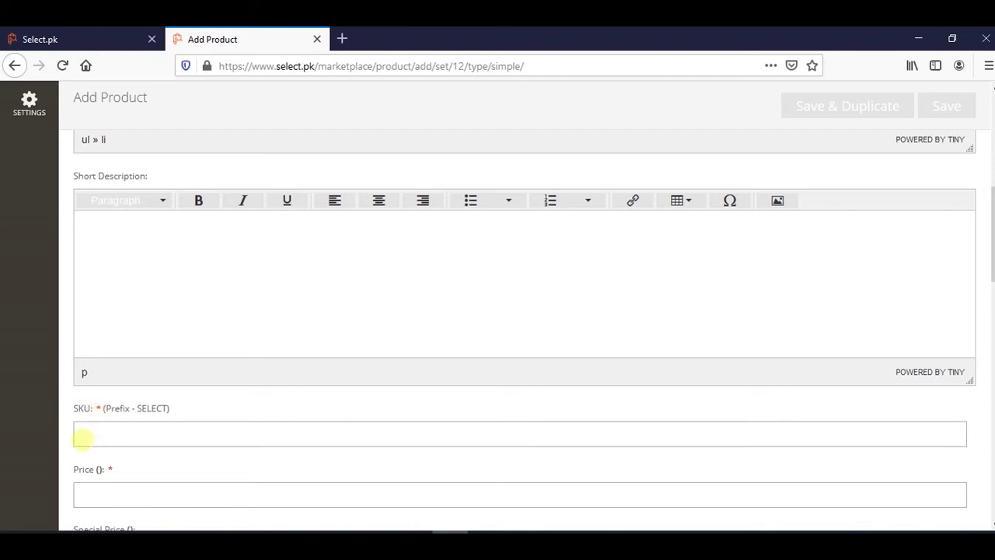
type("SElect")
key("BackSpace")
key("BackSpace")
key("BackSpace")
key("BackSpace")
key("BackSpace")
type("elect-001")
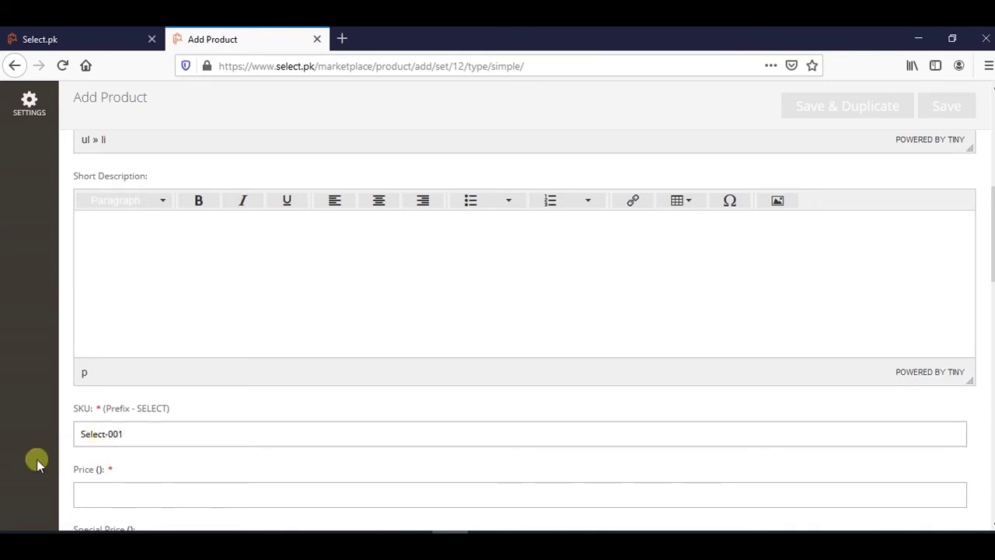
left_click(113, 488)
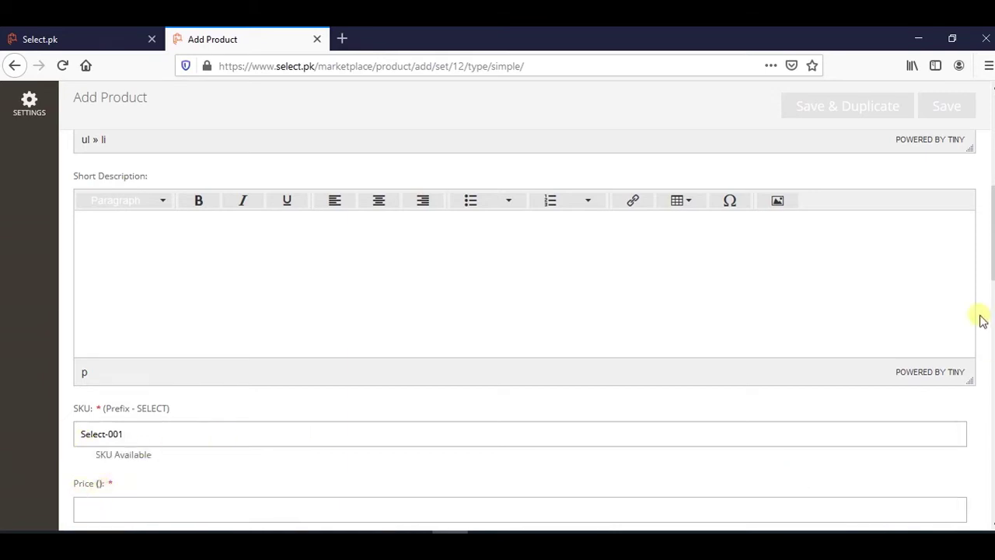
Set the price to 1100, leaving the Special Price and its date empty.
scroll(980, 318, "down", 1)
scroll(912, 313, "down", 1)
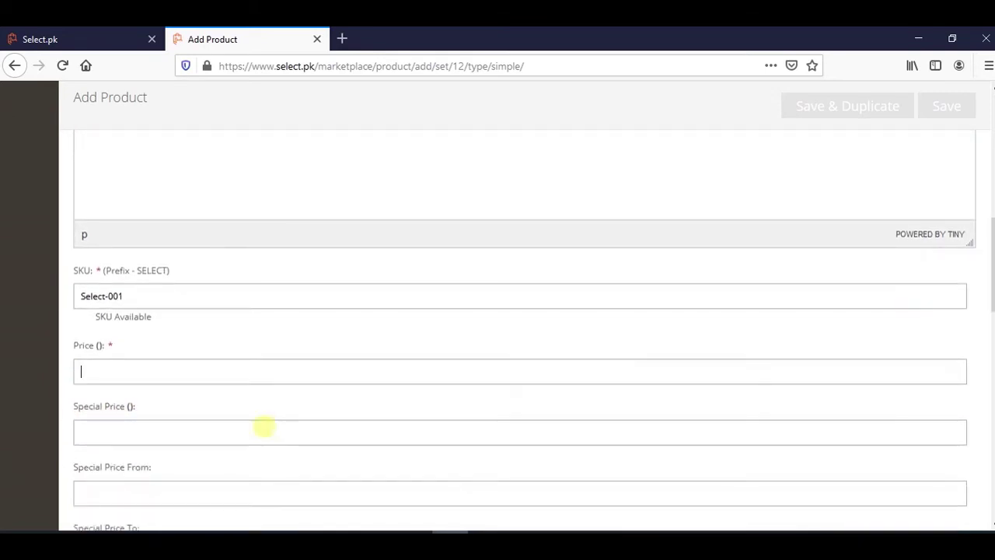
type("1100")
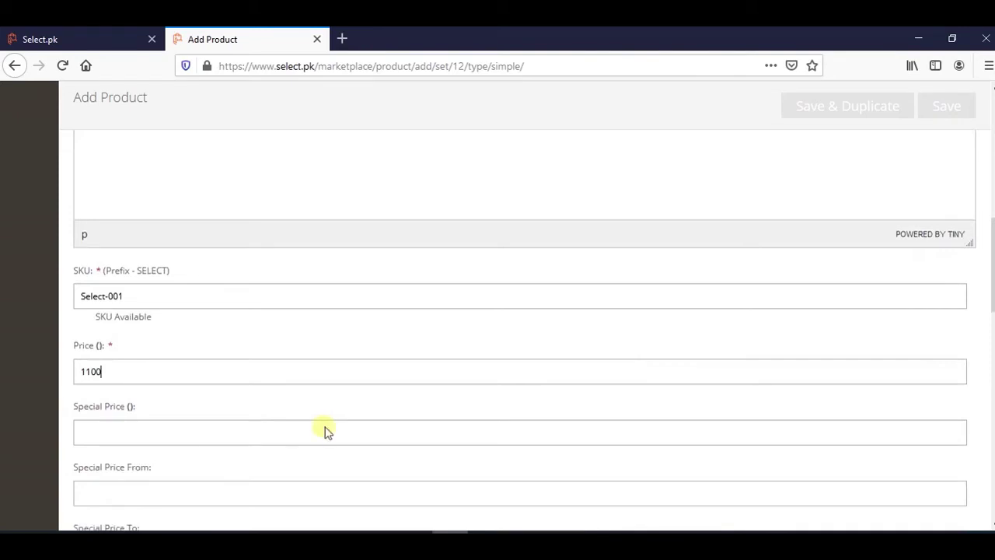
scroll(99, 350, "down", 2)
left_click(114, 307)
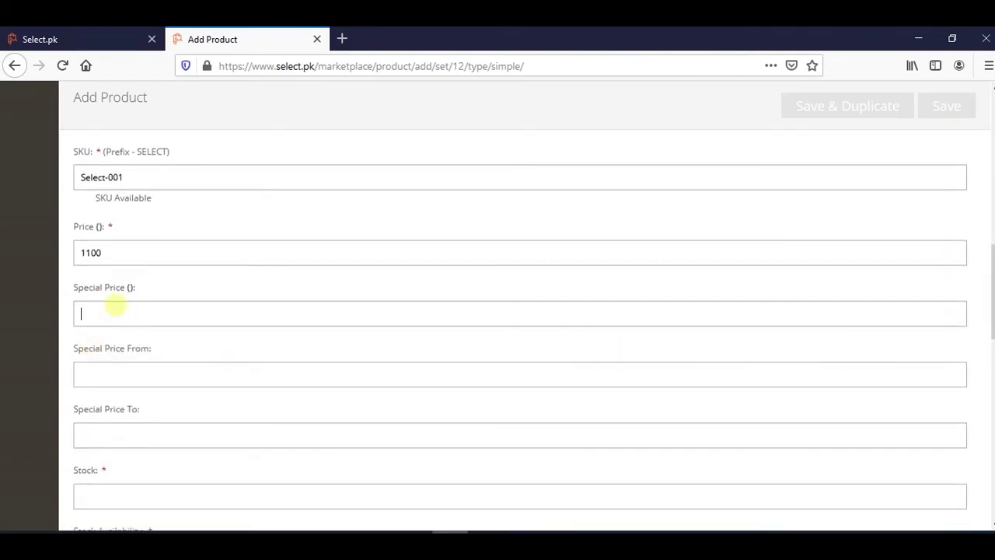
left_click(158, 374)
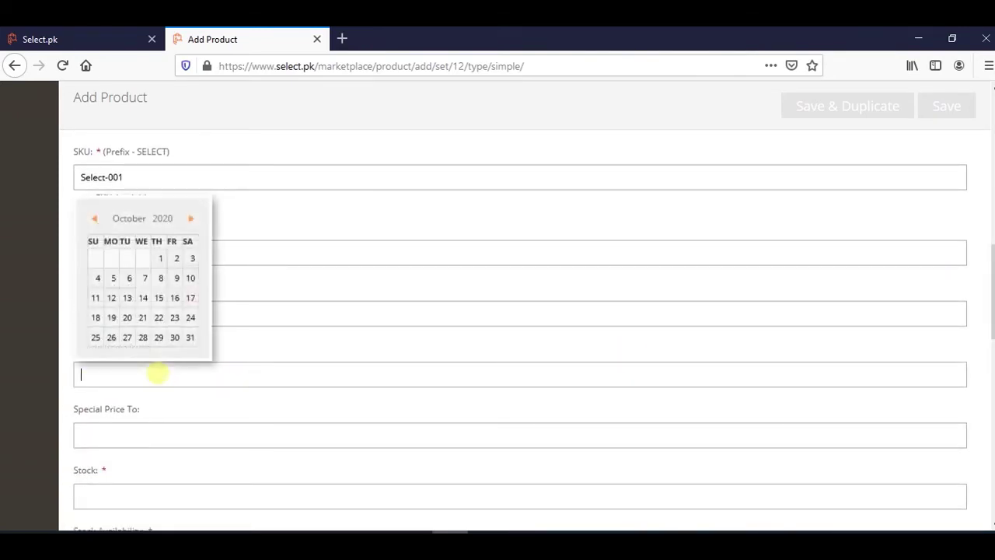
left_click(267, 350)
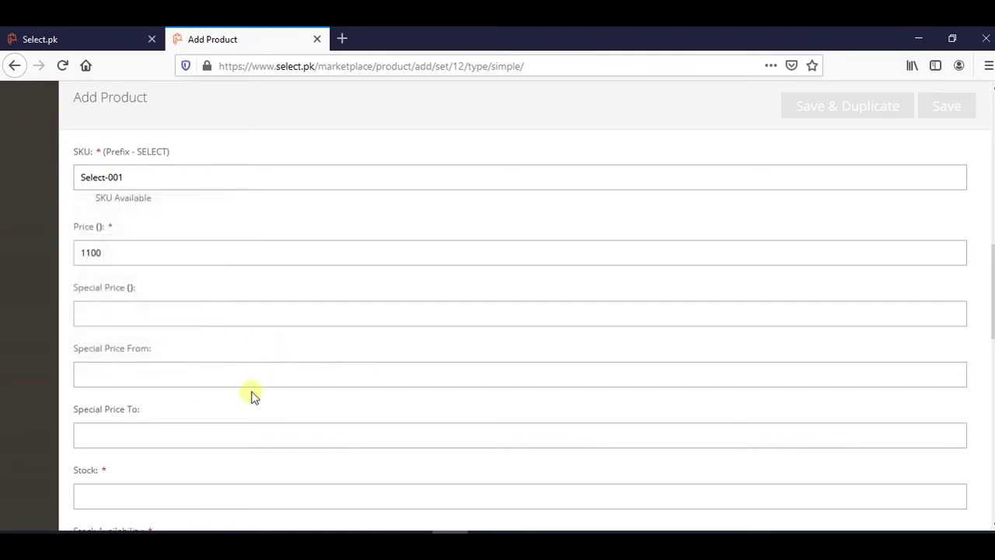
Set stock to 5 and visibility to Catalog, Search, then open the Tax Class list.
scroll(251, 393, "down", 1)
left_click(130, 420)
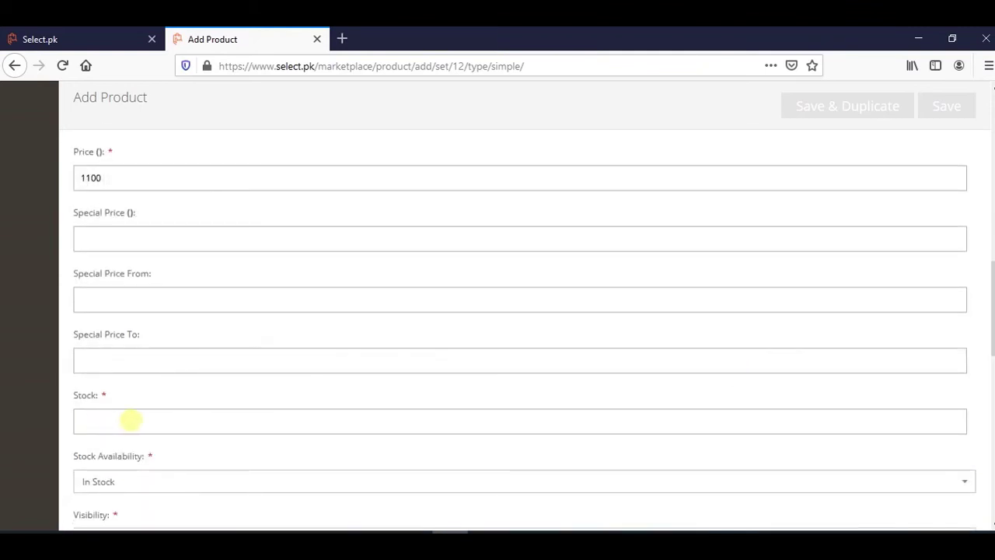
type("5")
scroll(196, 425, "down", 2)
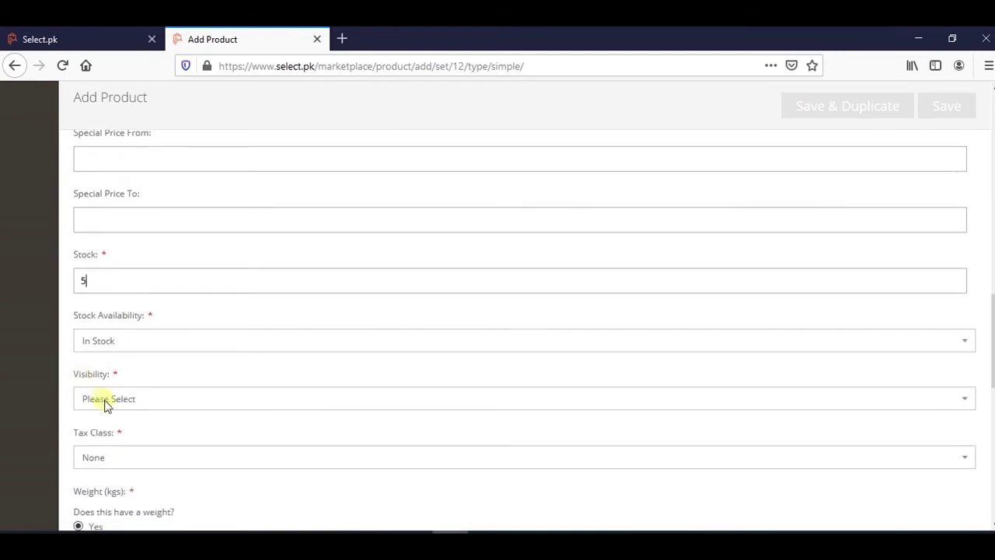
left_click(104, 399)
left_click(107, 480)
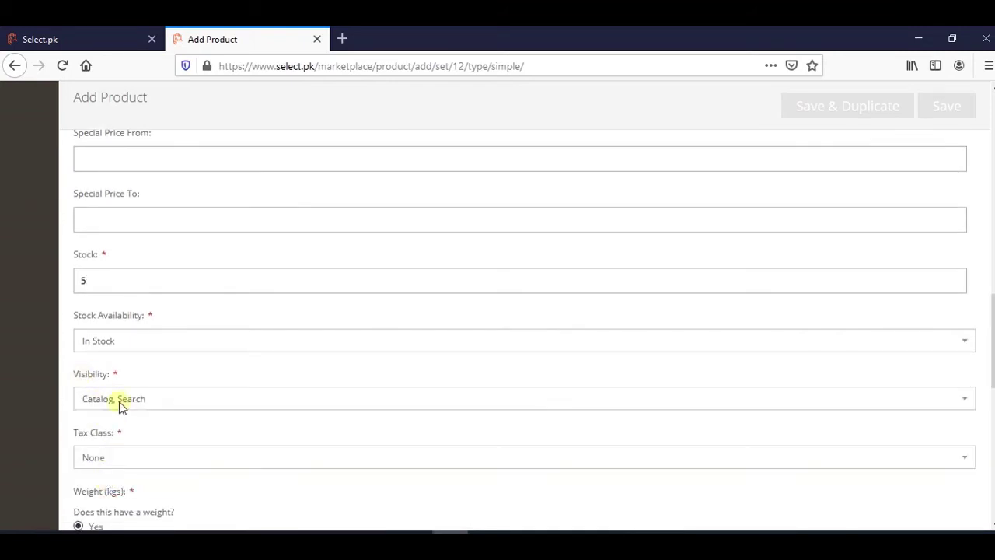
scroll(358, 440, "down", 3)
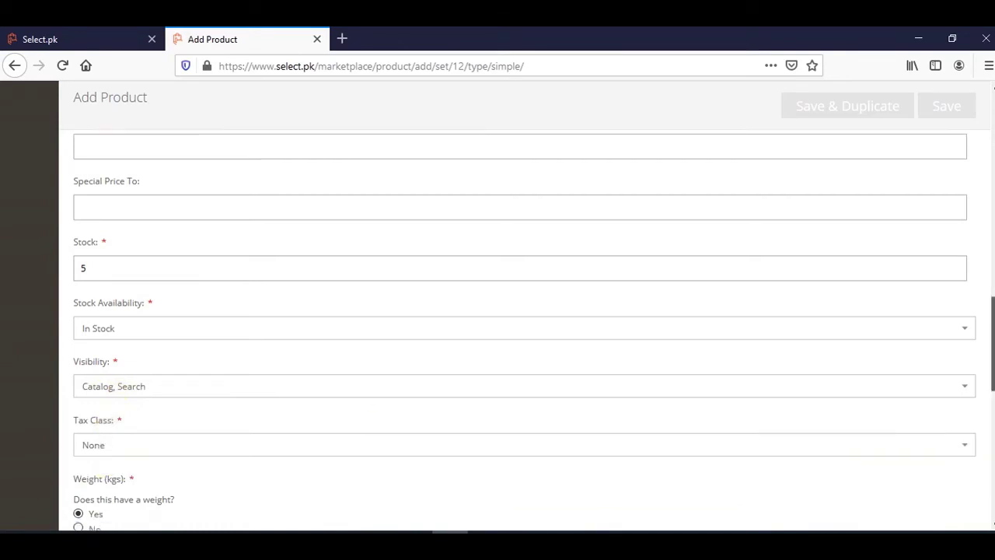
left_click(257, 342)
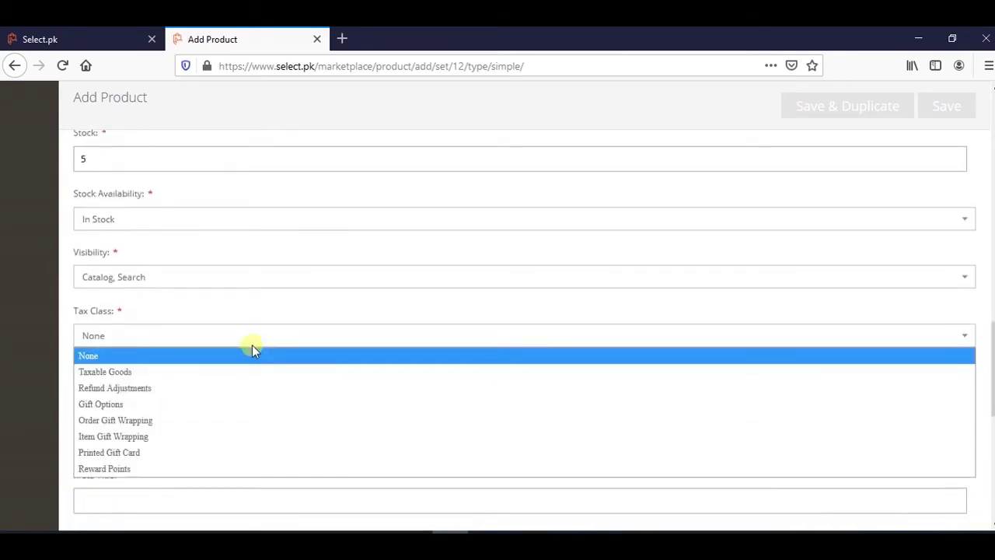
Choose Taxable Goods as the tax class and enter a weight of 0.100 kg.
left_click(202, 370)
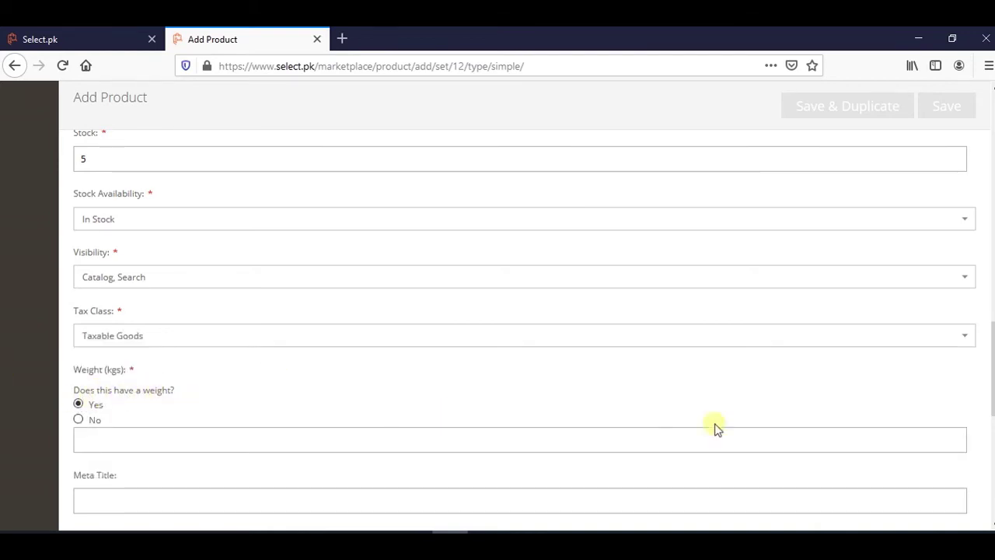
left_click(305, 437)
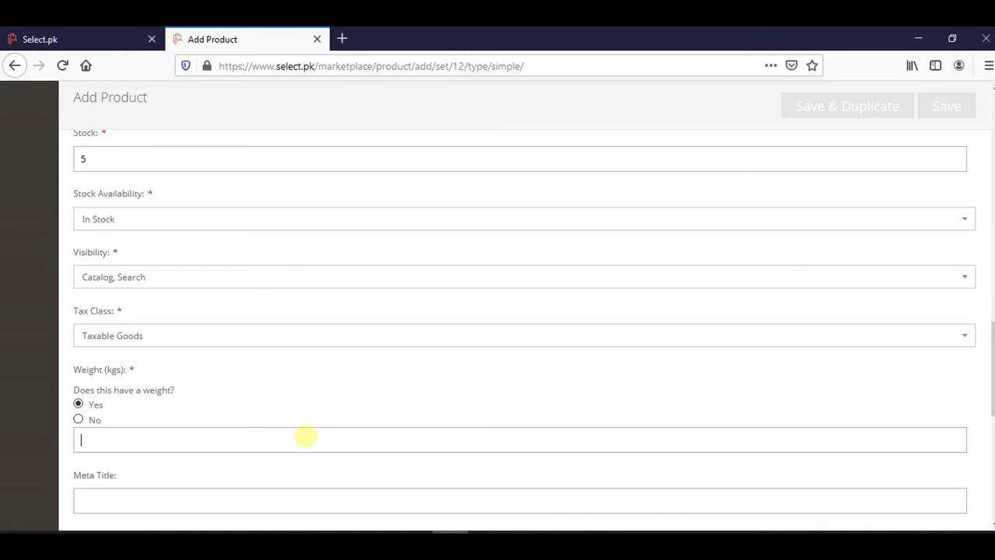
type("0.100")
scroll(463, 389, "down", 1)
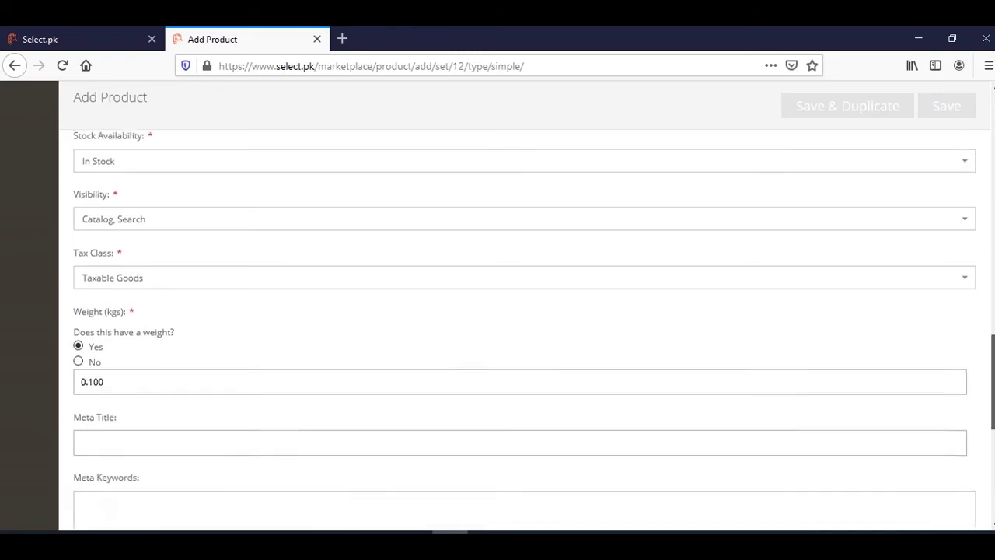
scroll(187, 262, "down", 2)
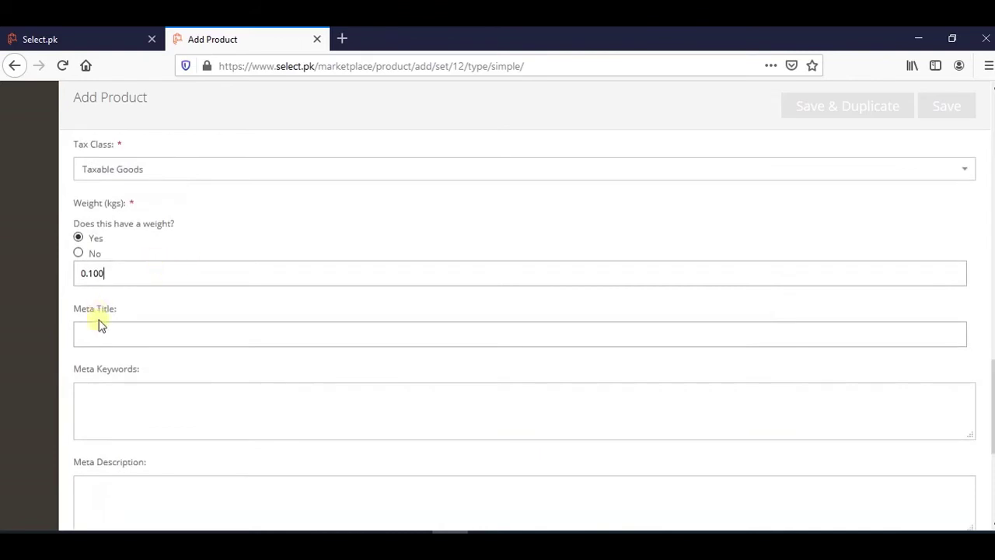
left_click_drag(75, 309, 126, 334)
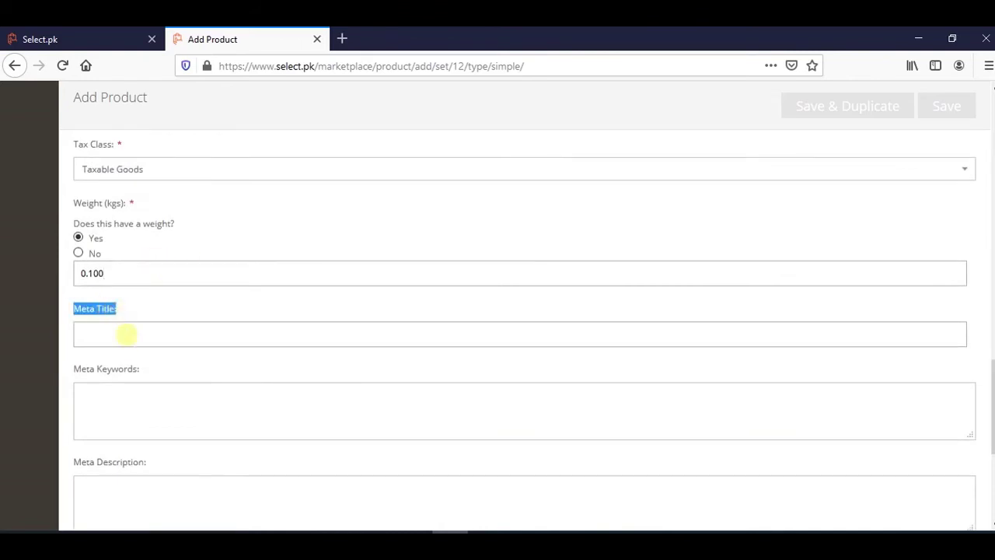
left_click(124, 312)
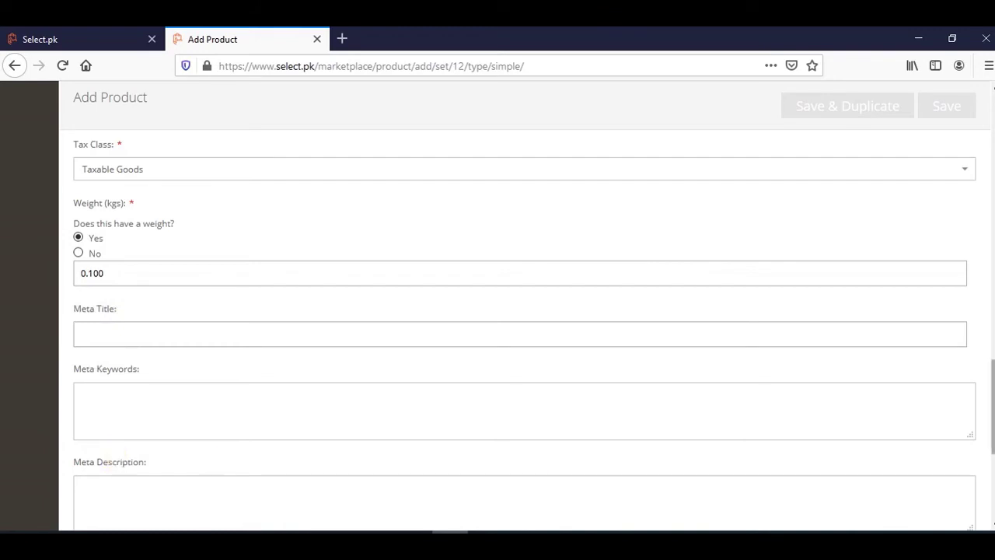
Select and copy the full Bose SoundLink name from the Product Name field.
scroll(992, 407, "up", 15)
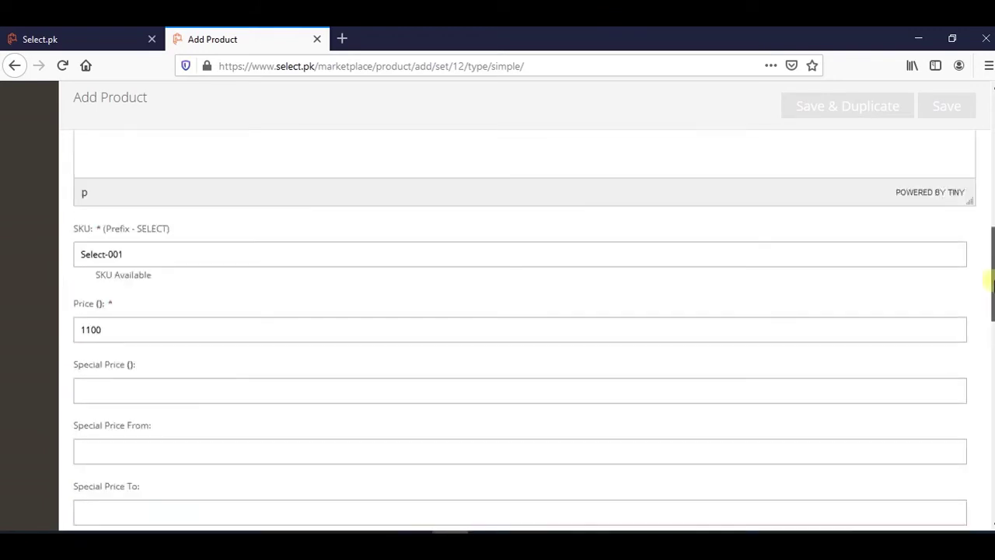
left_click(400, 318)
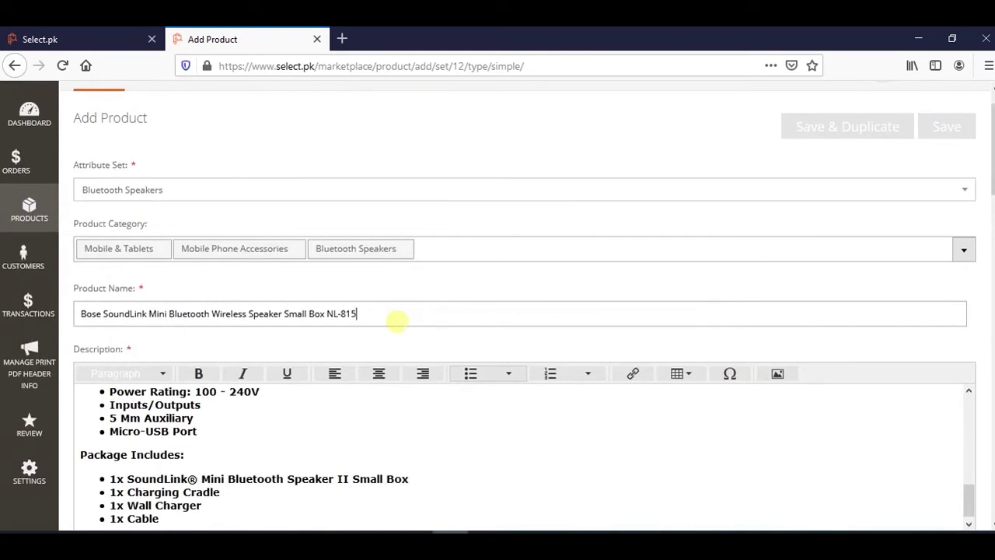
key("ctrl+a")
key("ctrl+c")
scroll(972, 360, "down", 15)
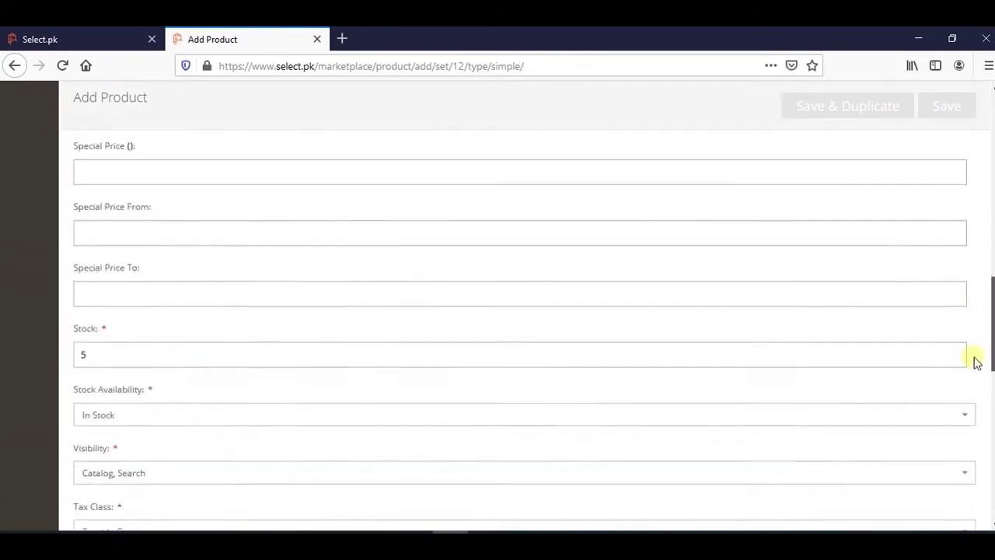
scroll(195, 233, "up", 2)
Paste the product name into Meta Title, Meta Keywords and Meta Description.
left_click(194, 233)
key("ctrl+v")
left_click(207, 299)
key("ctrl+v")
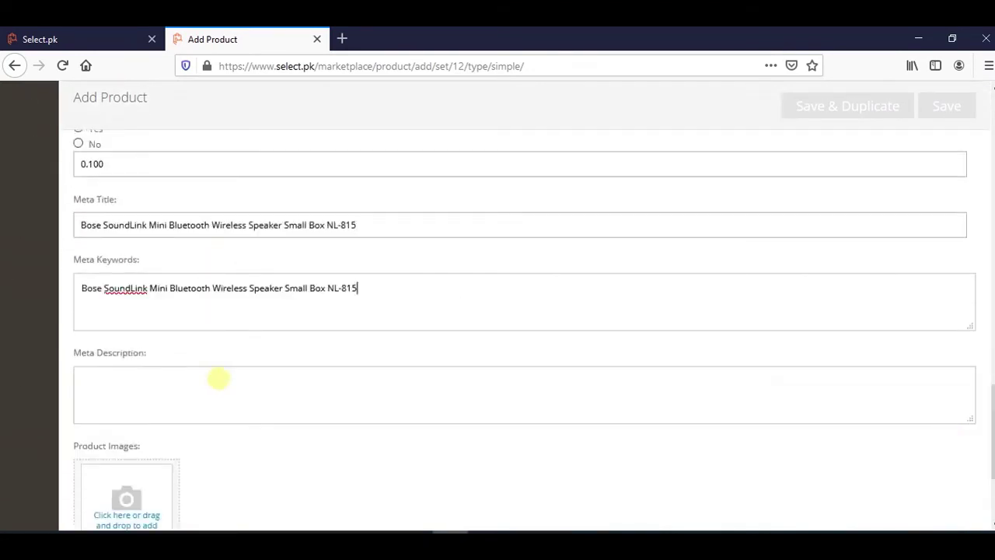
left_click(218, 381)
key("ctrl+v")
scroll(508, 402, "down", 1)
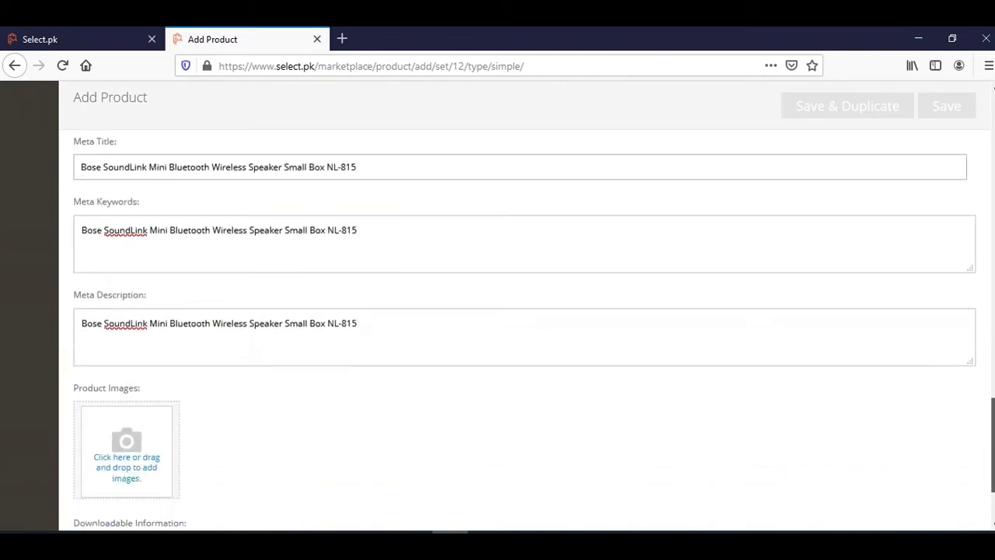
scroll(326, 418, "down", 1)
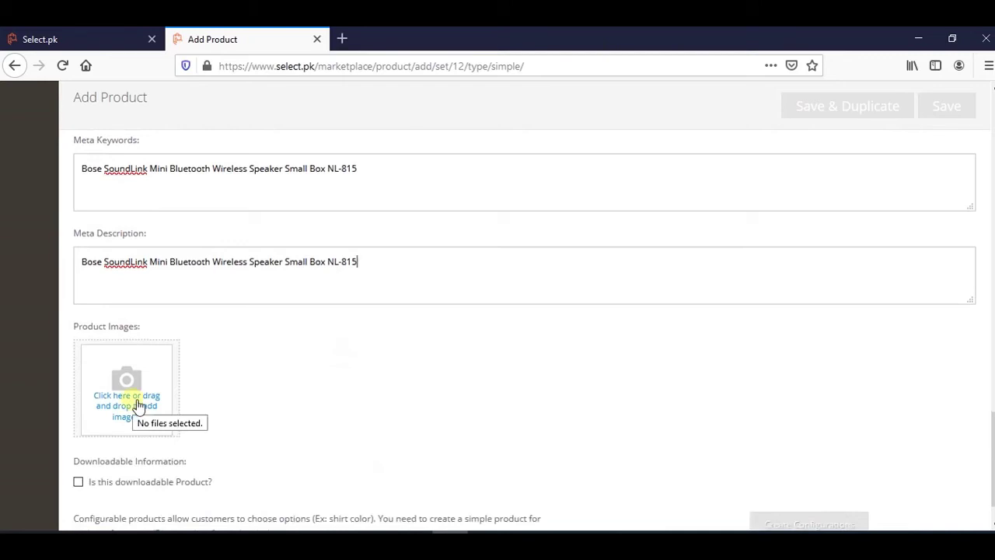
Upload the LN speaker photo, found by searching 'ln', as the base product image.
left_click(138, 405)
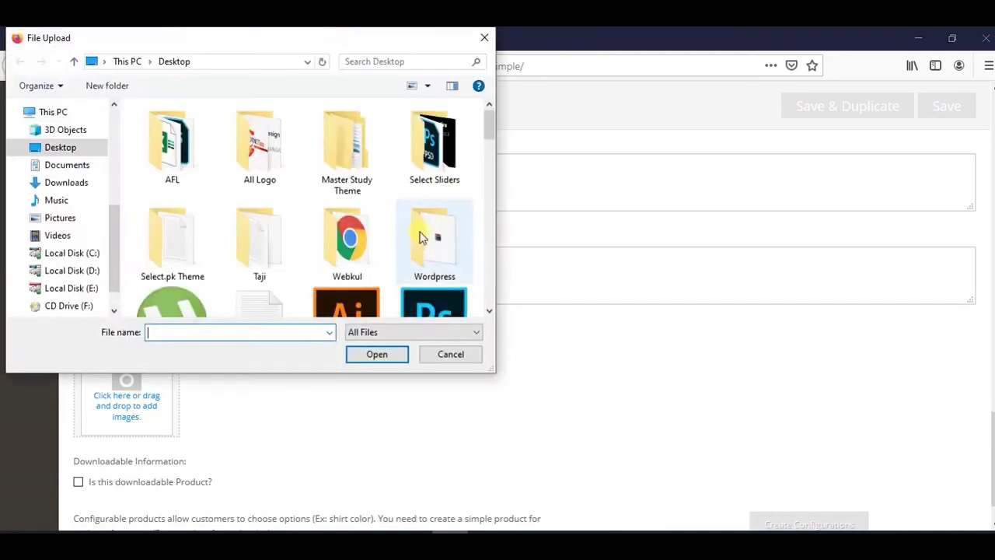
type("ln")
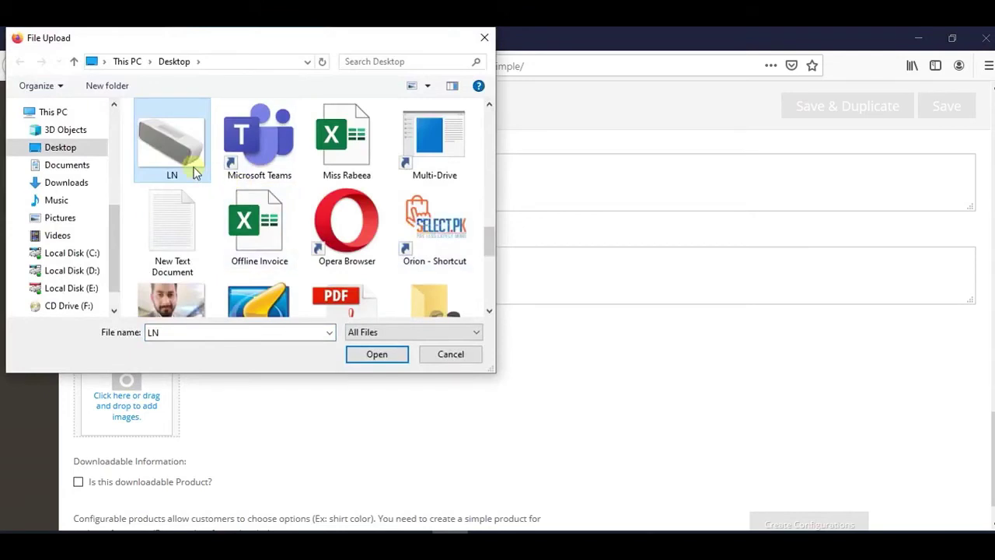
double_click(194, 170)
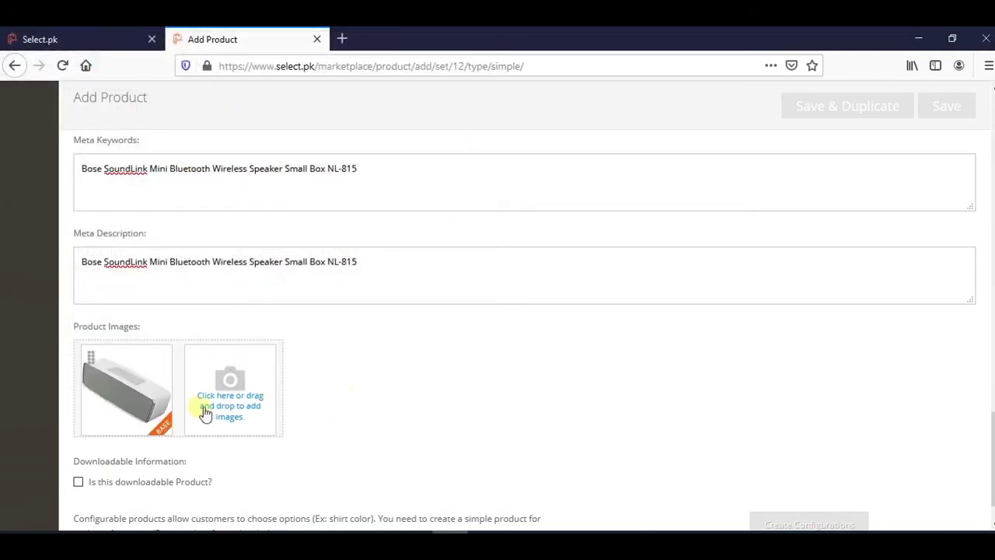
scroll(757, 352, "down", 1)
scroll(524, 311, "up", 5)
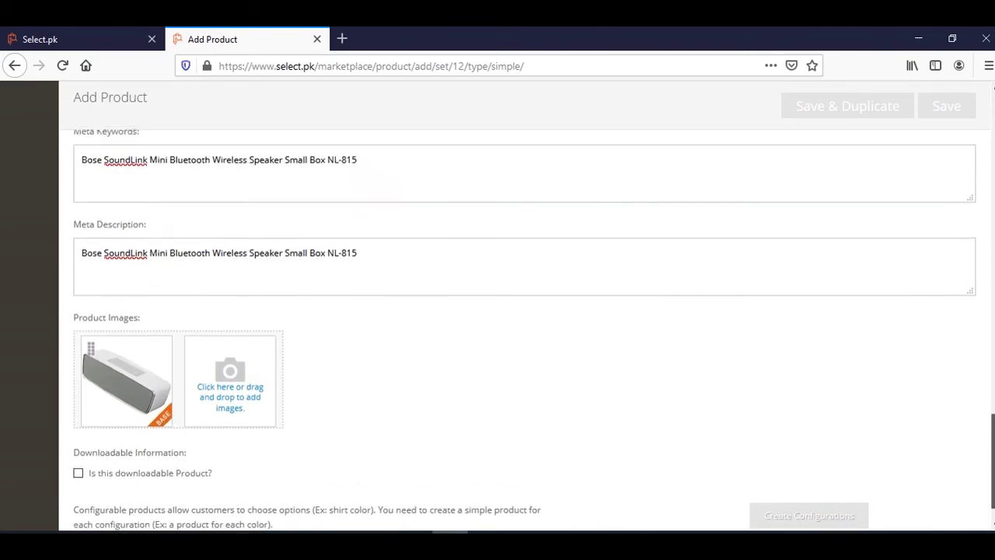
scroll(986, 282, "up", 2)
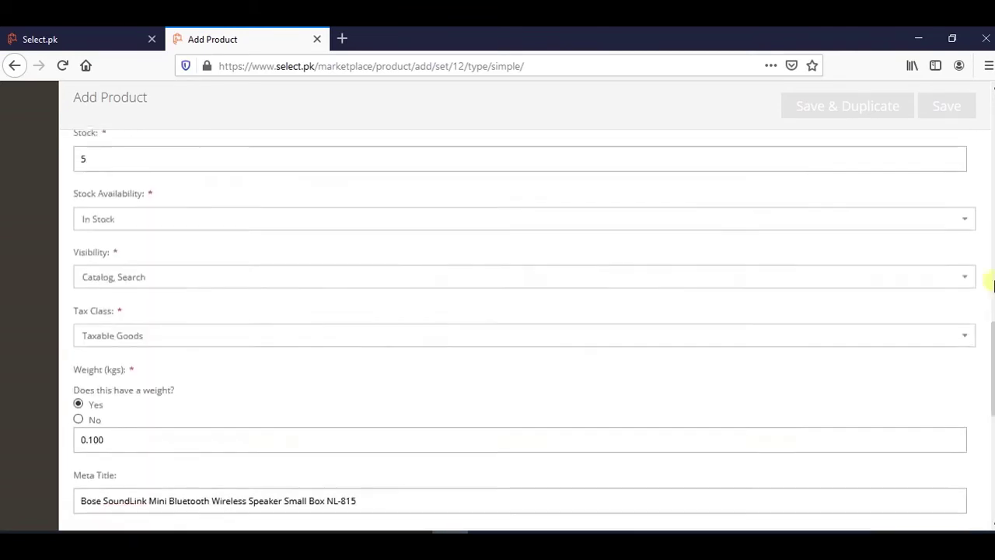
Save the Bose SoundLink product and highlight the 'successfully saved' confirmation message.
left_click(958, 108)
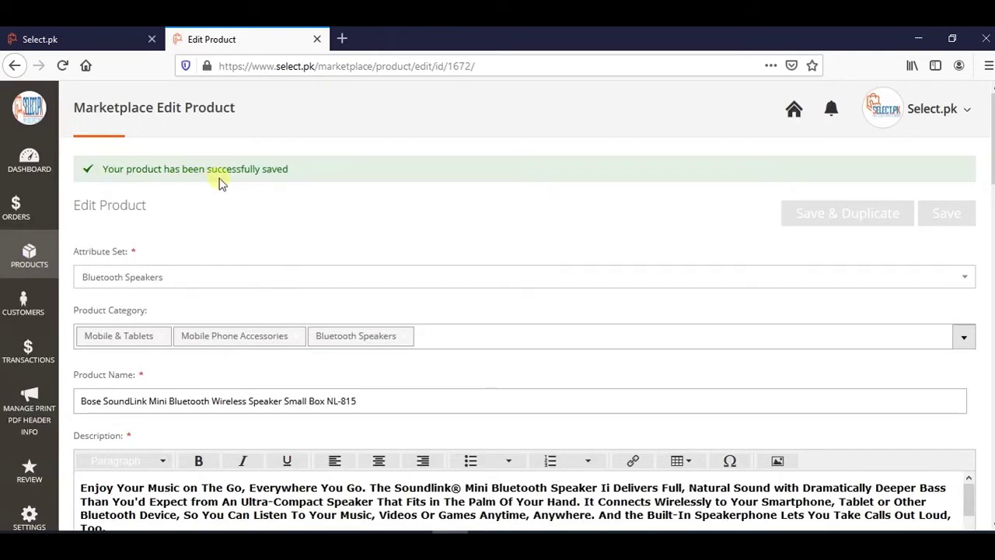
triple_click(220, 181)
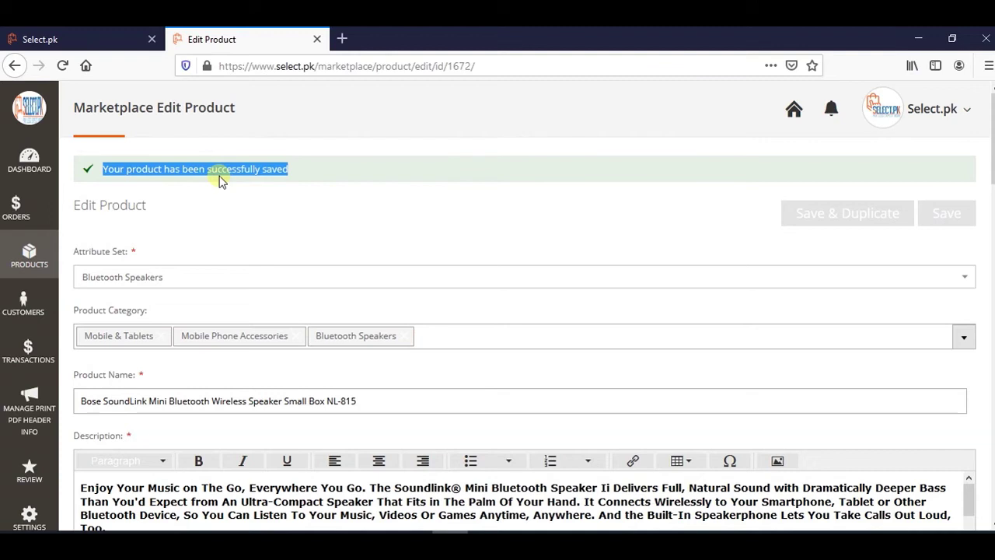
left_click(29, 252)
left_click(121, 246)
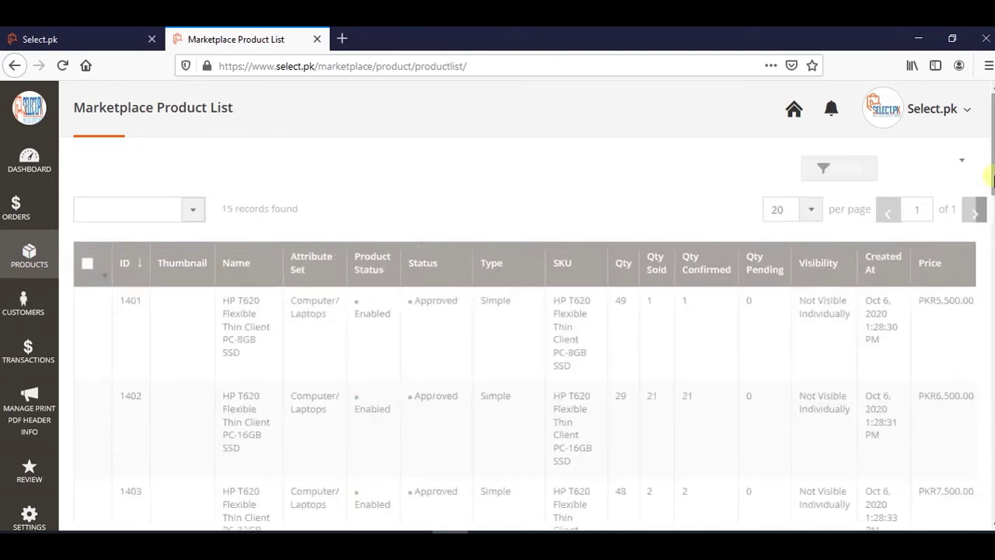
scroll(498, 311, "down", 10)
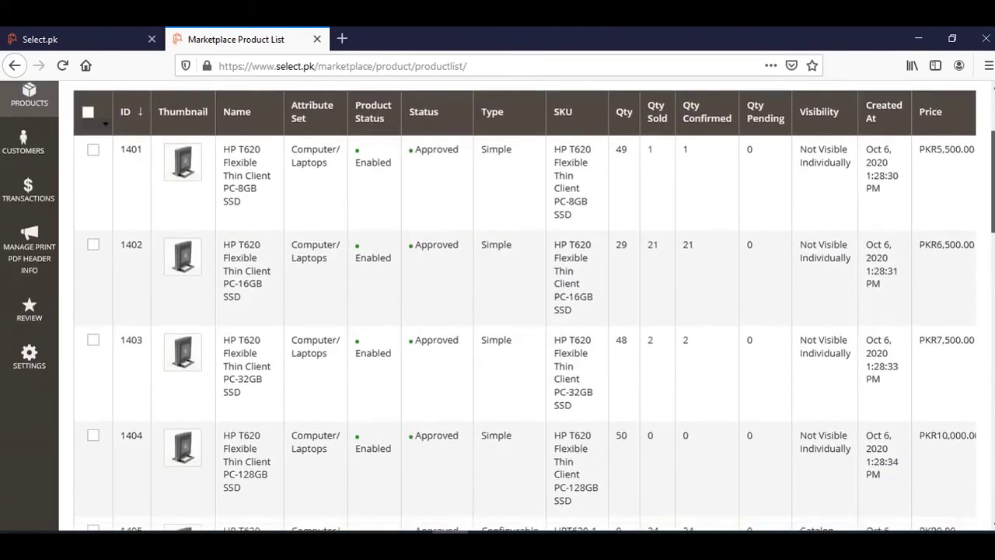
scroll(497, 311, "down", 10)
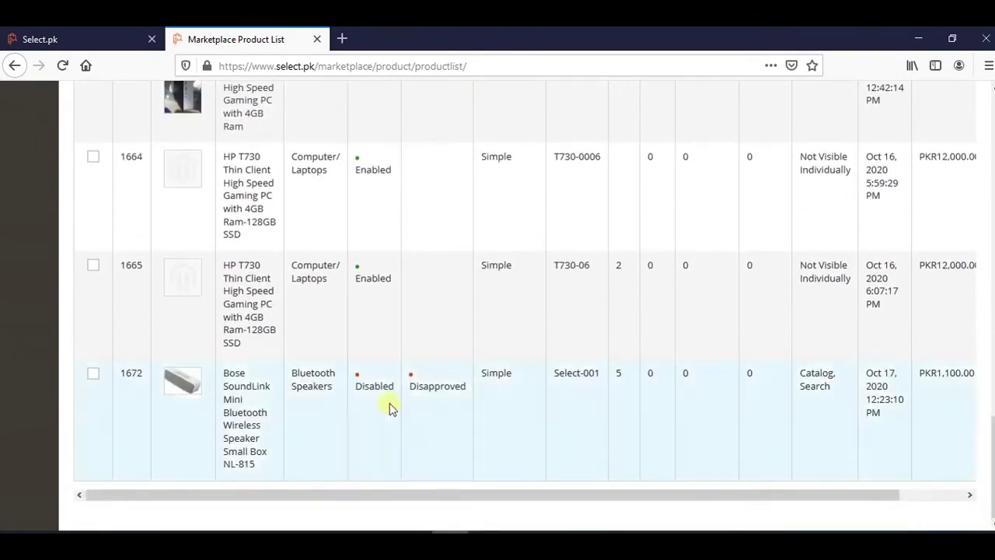
left_click_drag(226, 373, 297, 383)
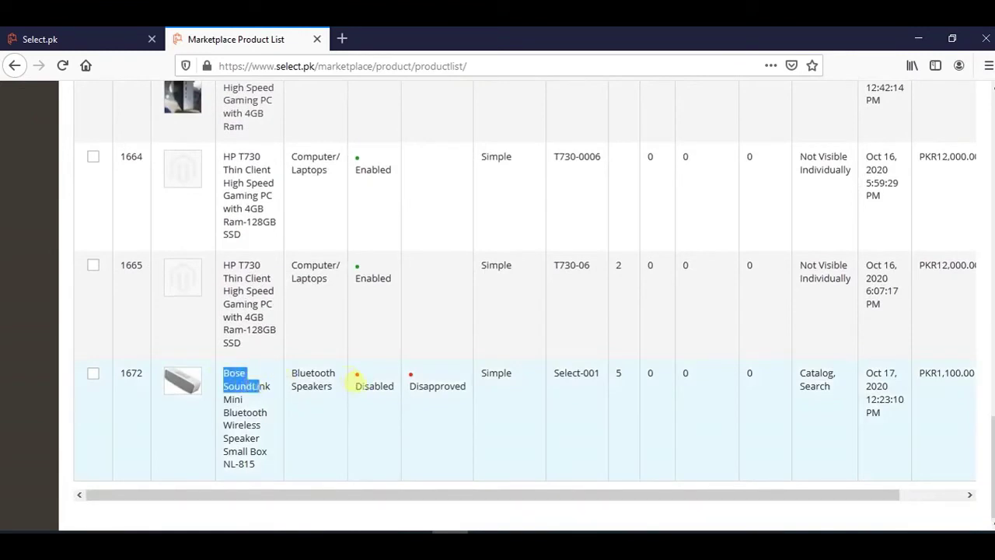
double_click(365, 385)
double_click(438, 386)
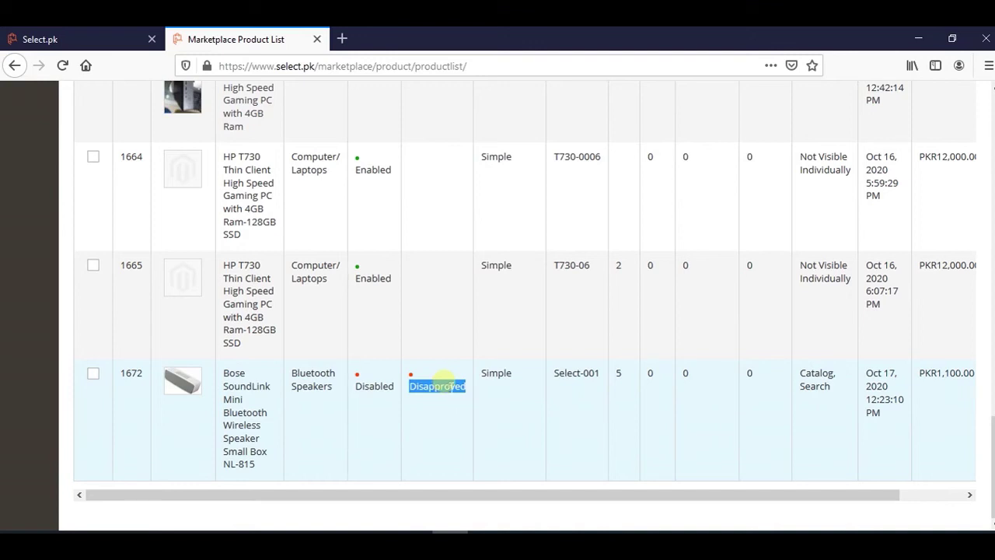
left_click_drag(753, 494, 251, 495)
scroll(510, 422, "up", 15)
scroll(511, 311, "up", 3)
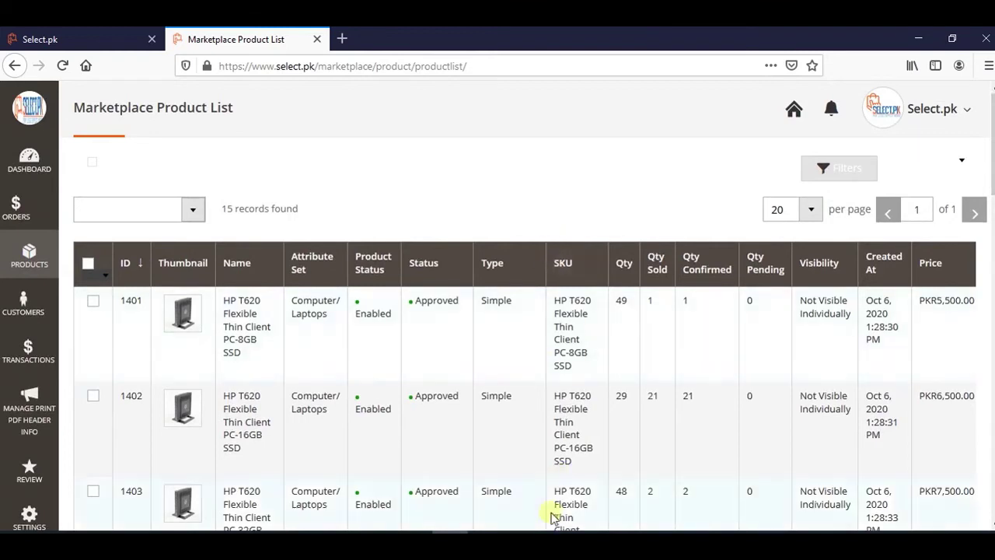
scroll(510, 311, "down", 1)
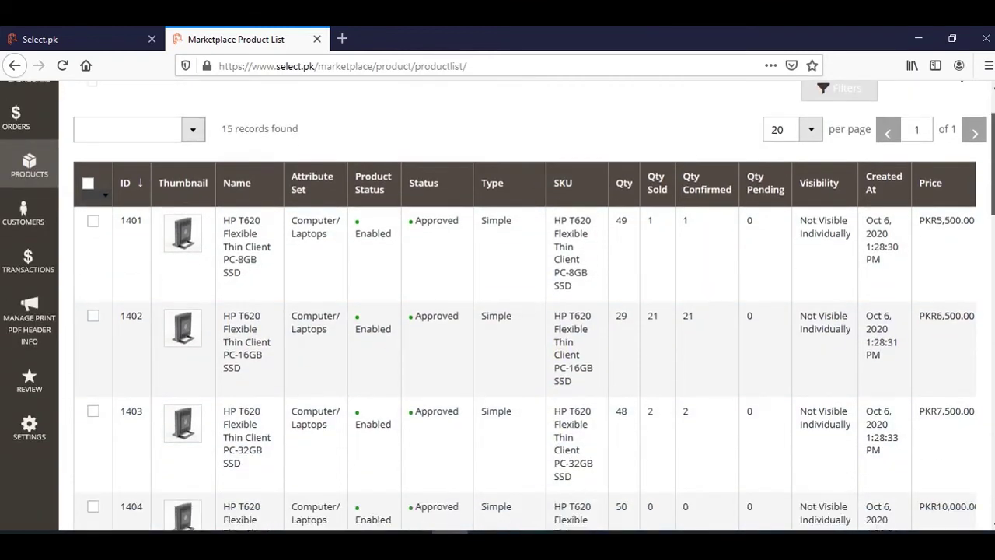
scroll(510, 311, "up", 1)
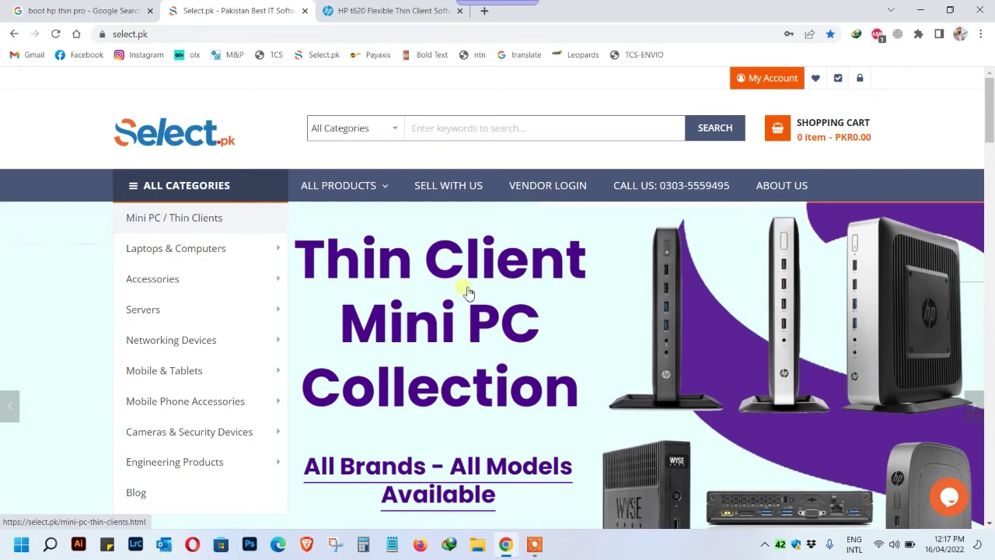
Scroll slightly down the Select.pk home page past the Thin Client Mini PC Collection banner.
scroll(469, 292, "down", 1)
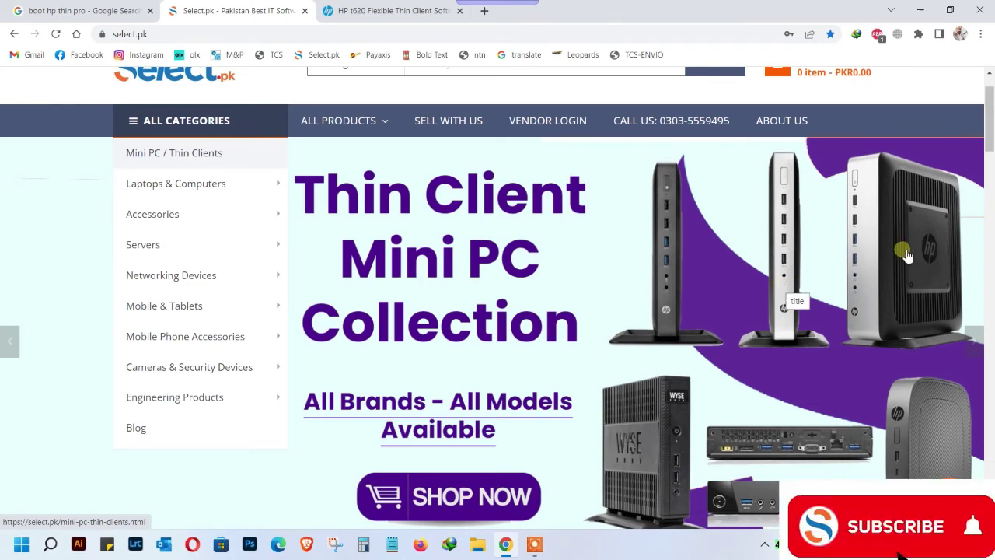
Browse Mini PC / Thin Clients to page 2 and open the HP T620 Flexible Thin Client.
left_click(242, 168)
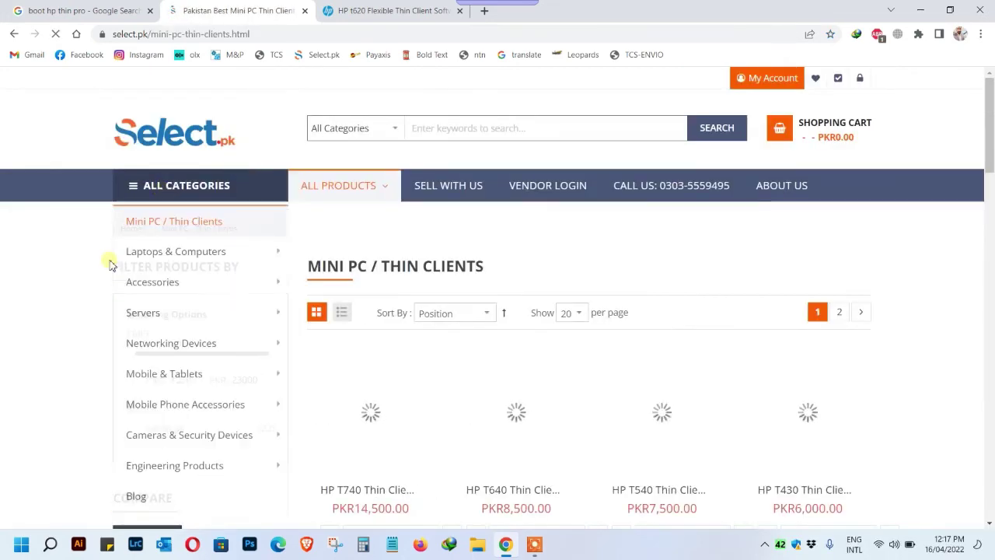
scroll(46, 305, "down", 1)
scroll(46, 305, "down", 1)
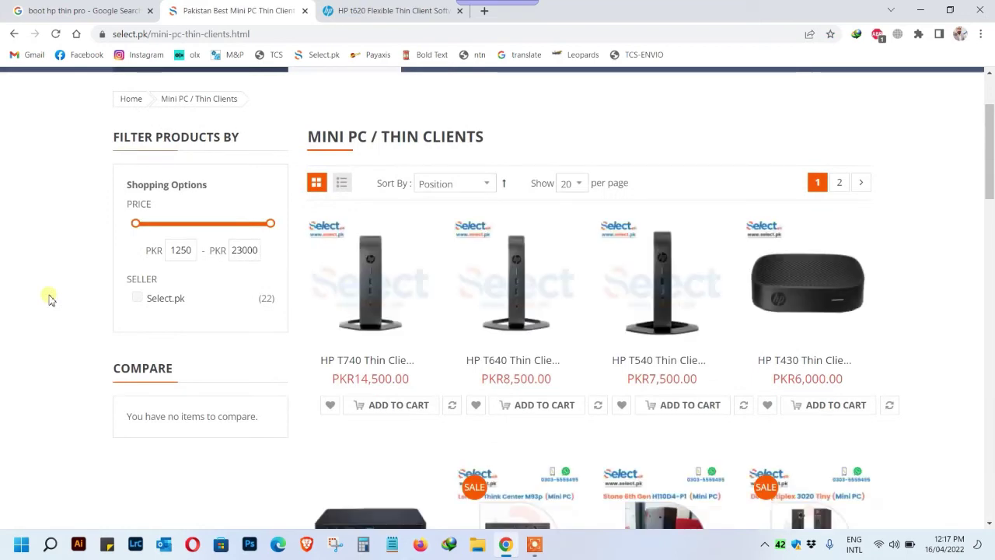
scroll(48, 300, "down", 1)
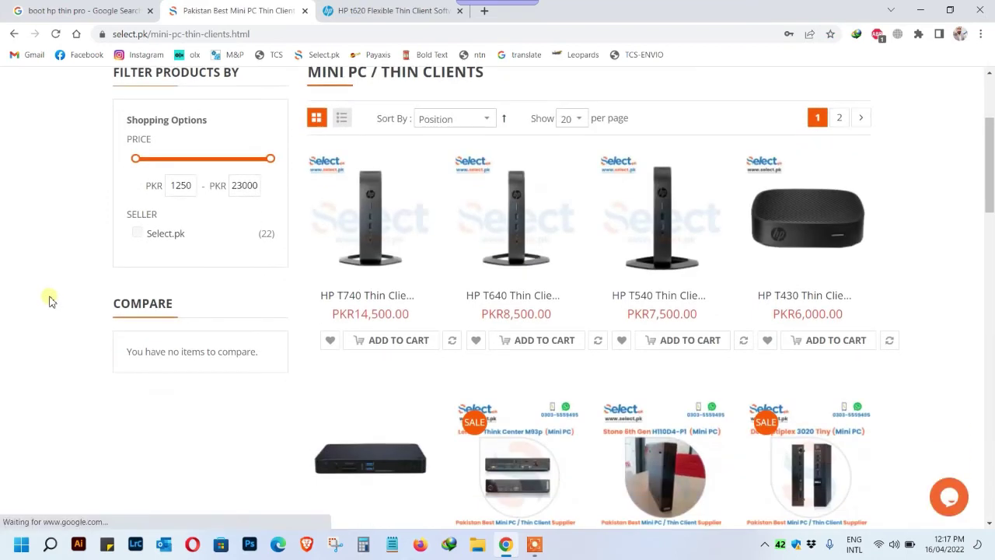
scroll(49, 299, "down", 1)
scroll(48, 300, "down", 5)
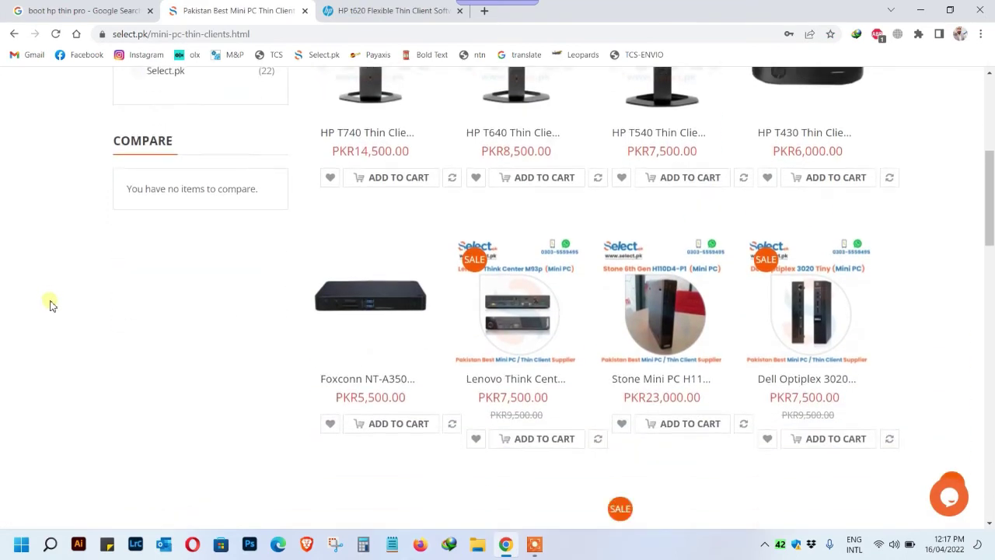
scroll(50, 304, "down", 12)
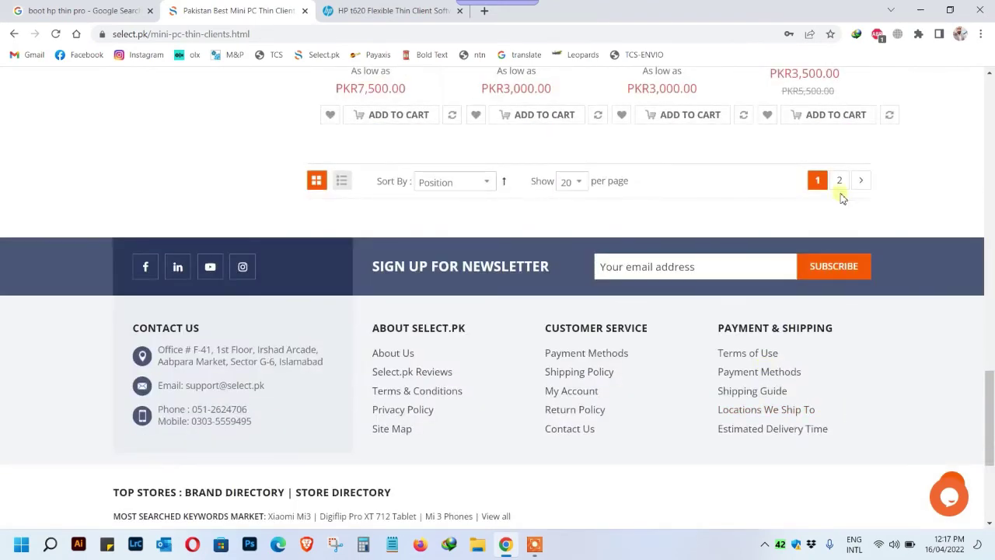
left_click(839, 185)
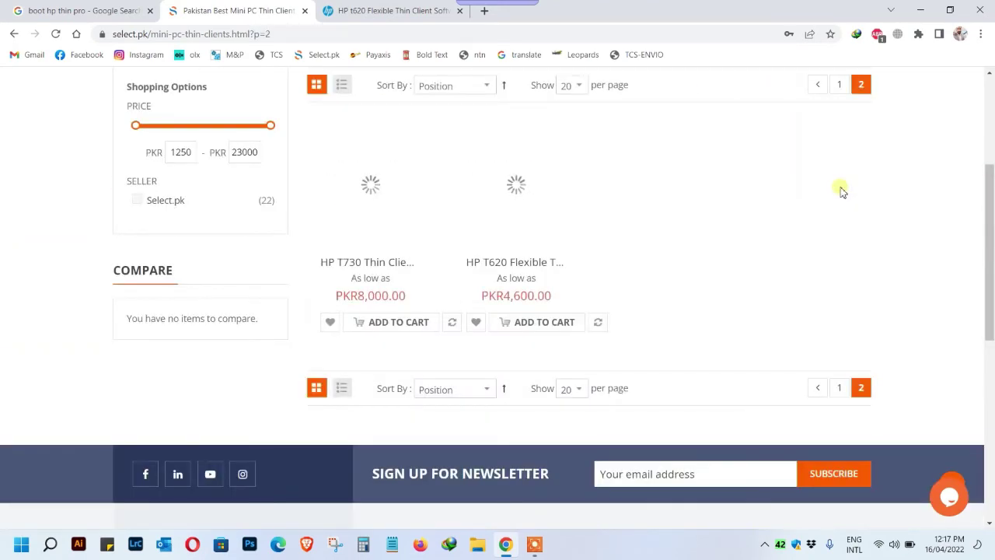
left_click(546, 207)
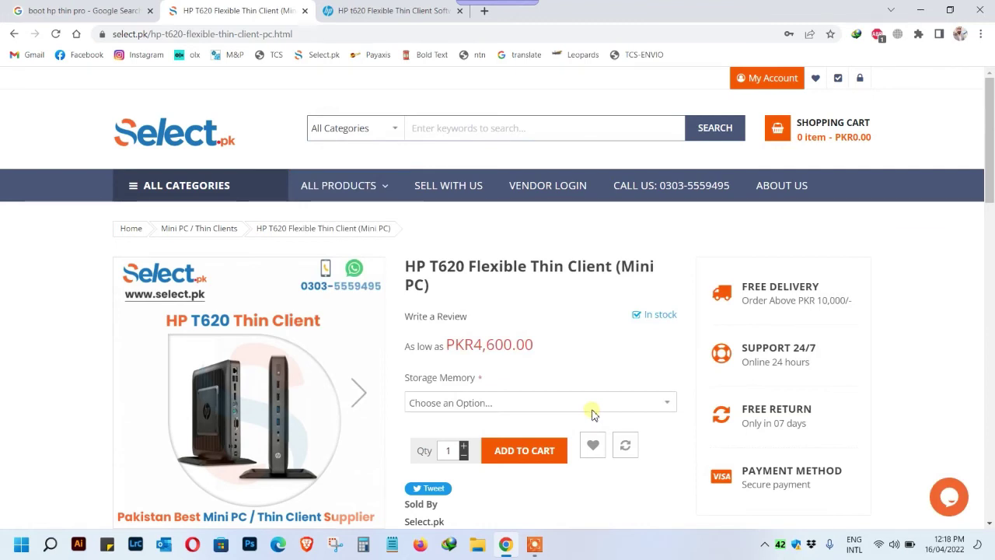
Highlight the PKR4,600.00 starting price, then switch to the HP t620 drivers tab.
double_click(491, 354)
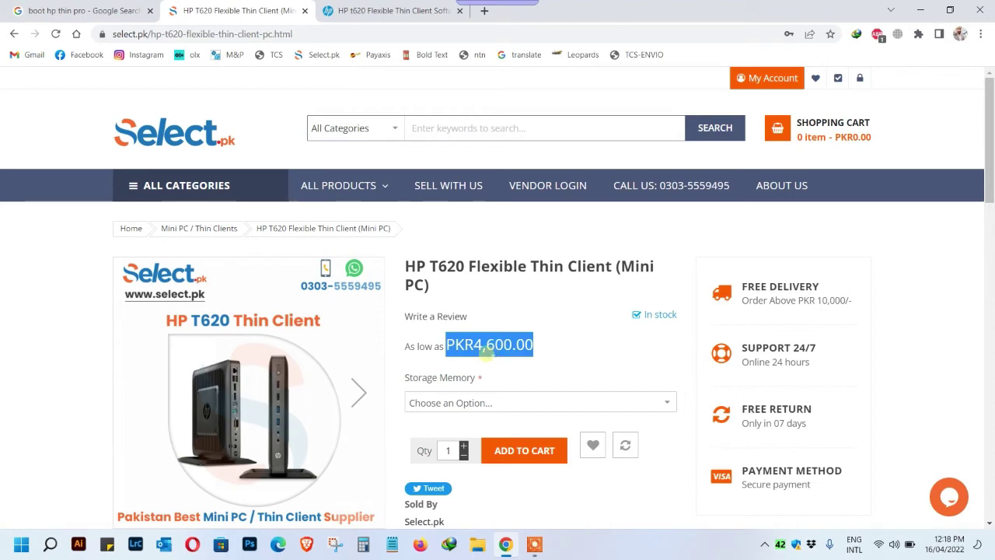
left_click(399, 11)
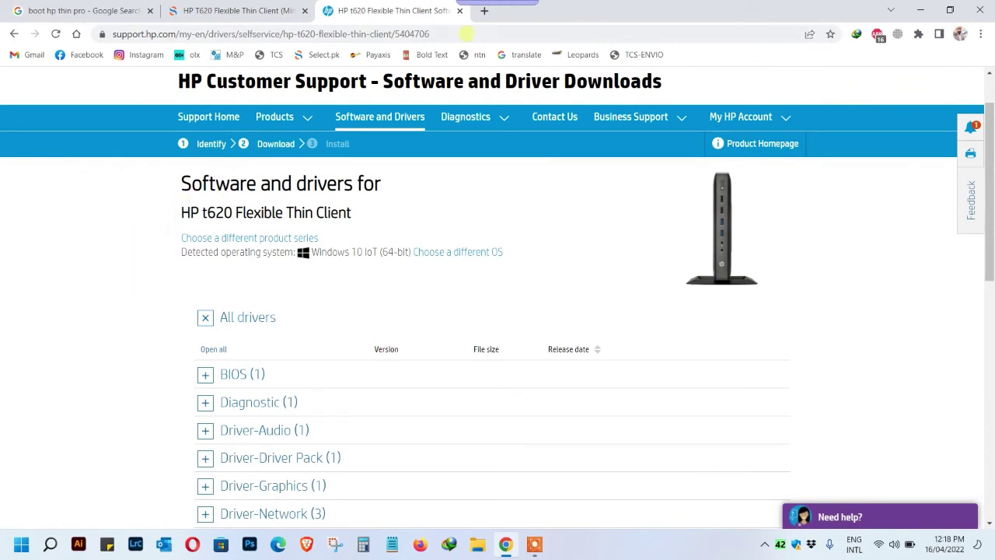
Download the ThinUpdate 64-bit tool listed under Operating System-Enhancements and QFEs.
mouse_move(491, 118)
scroll(538, 207, "down", 1)
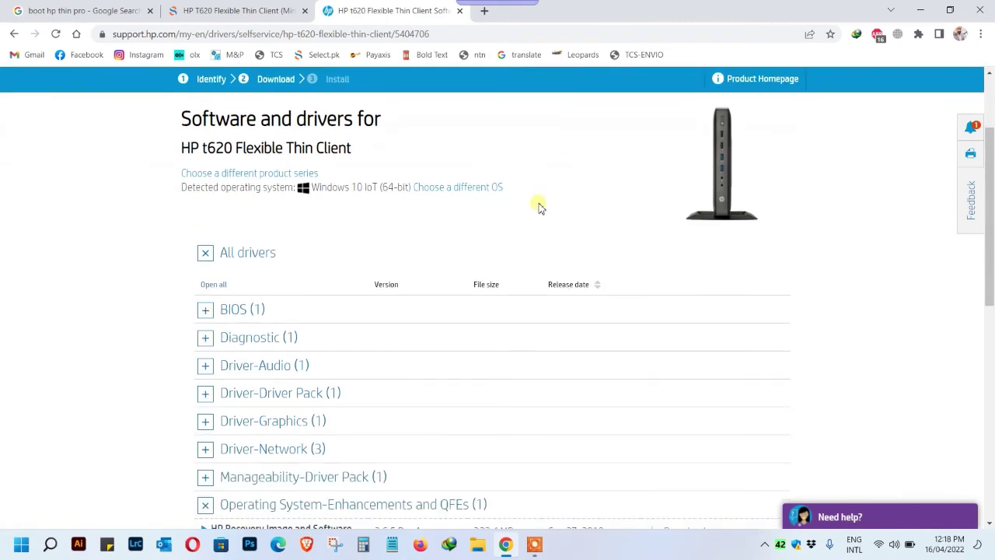
scroll(540, 204, "down", 2)
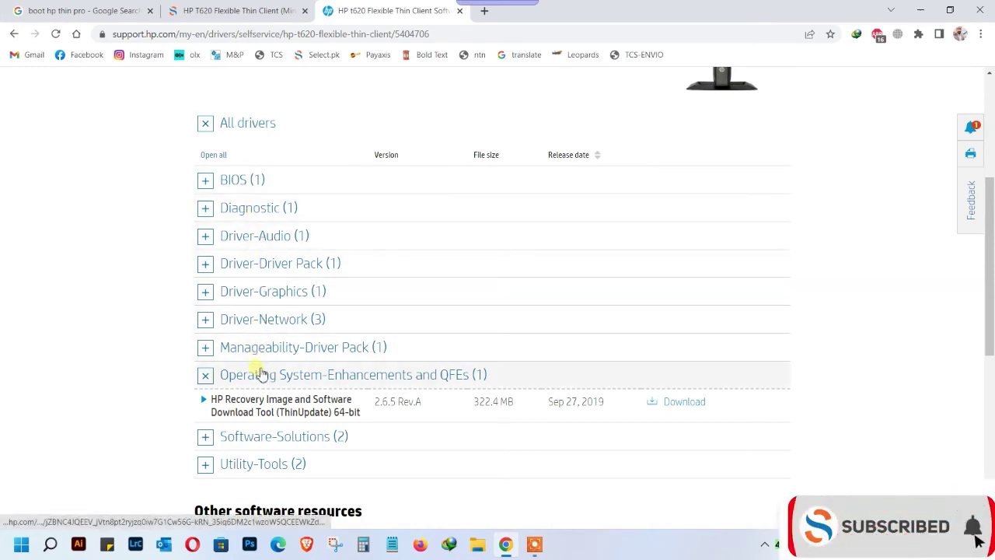
scroll(88, 355, "down", 1)
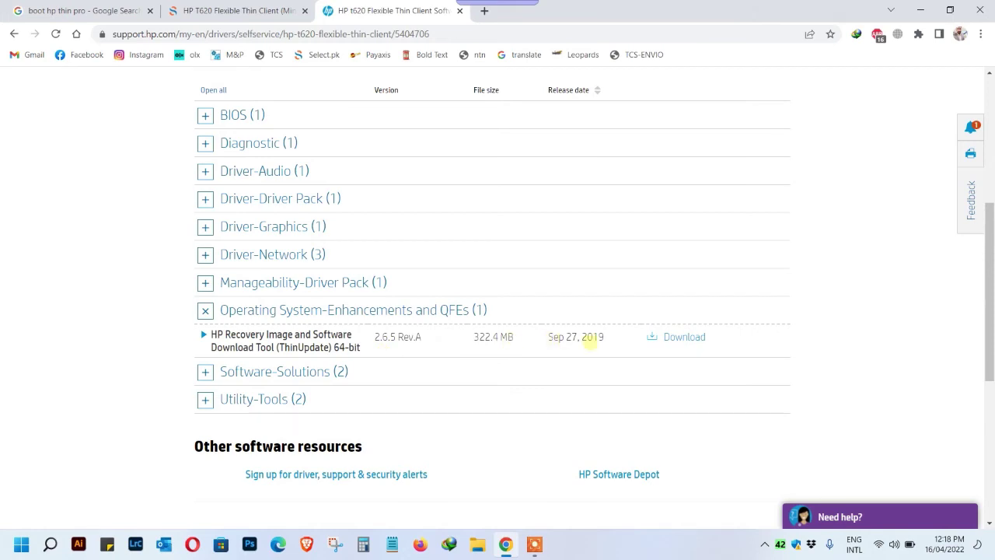
left_click(707, 341)
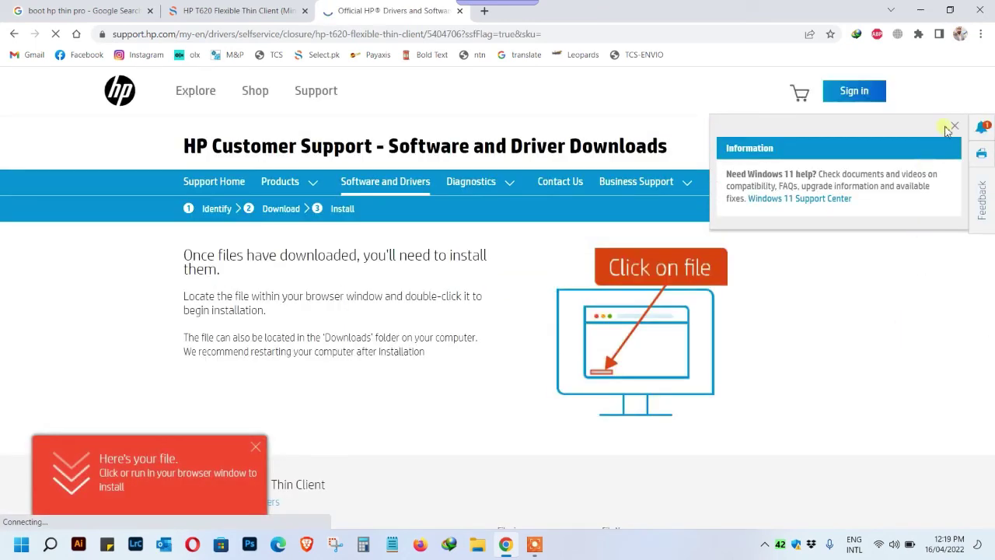
Start saving the 322.4 MB sp99206.exe installer, then minimize Chrome to reveal the desktop.
scroll(682, 368, "down", 1)
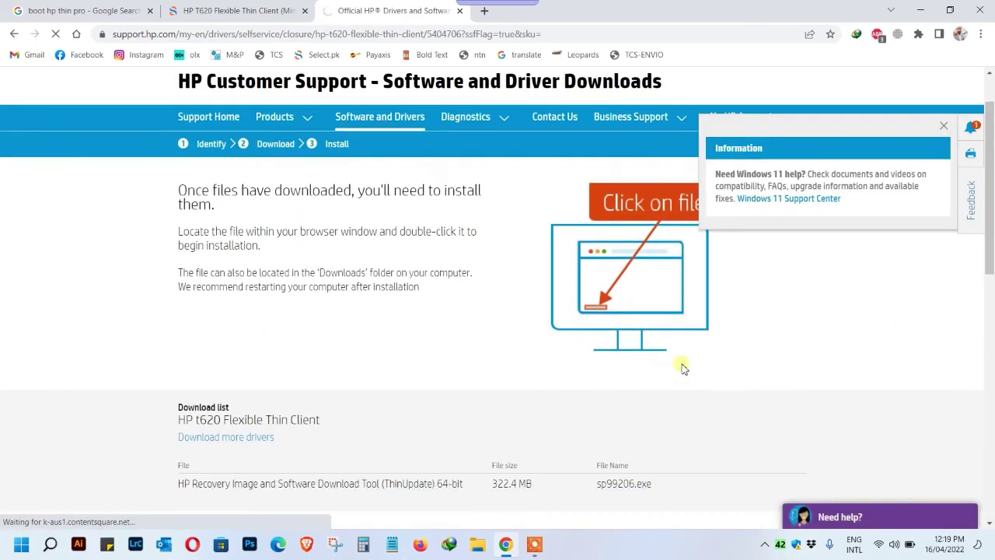
scroll(681, 368, "down", 1)
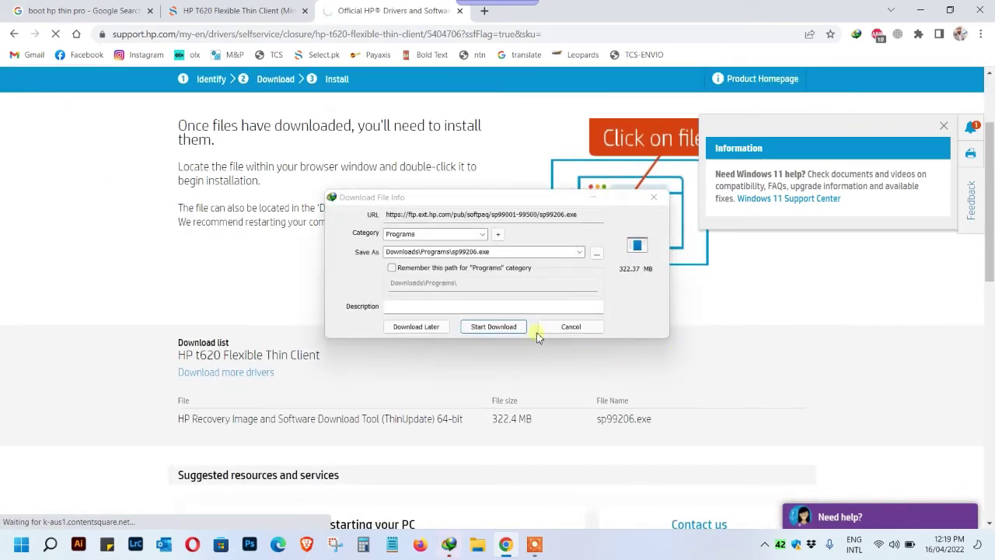
left_click(521, 327)
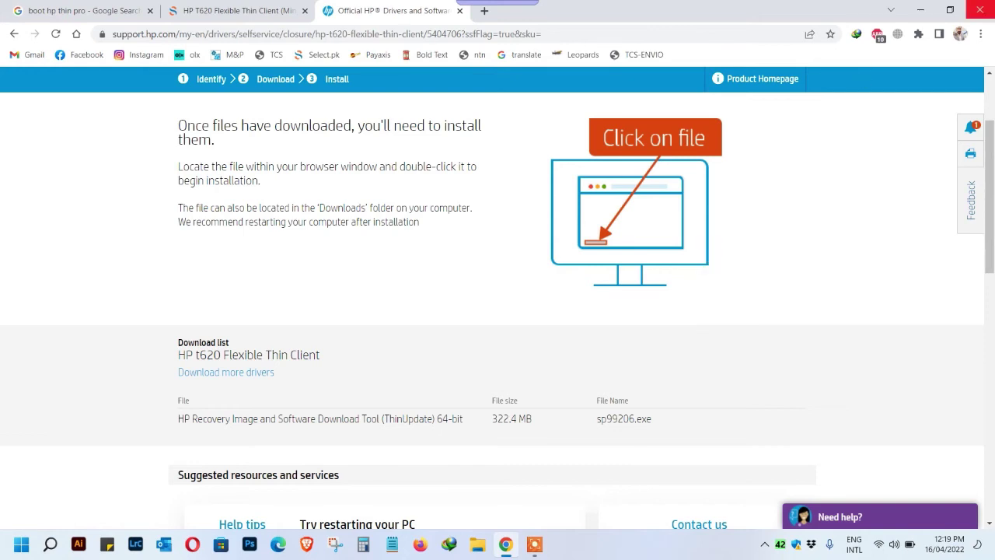
left_click(940, 11)
left_click(697, 9)
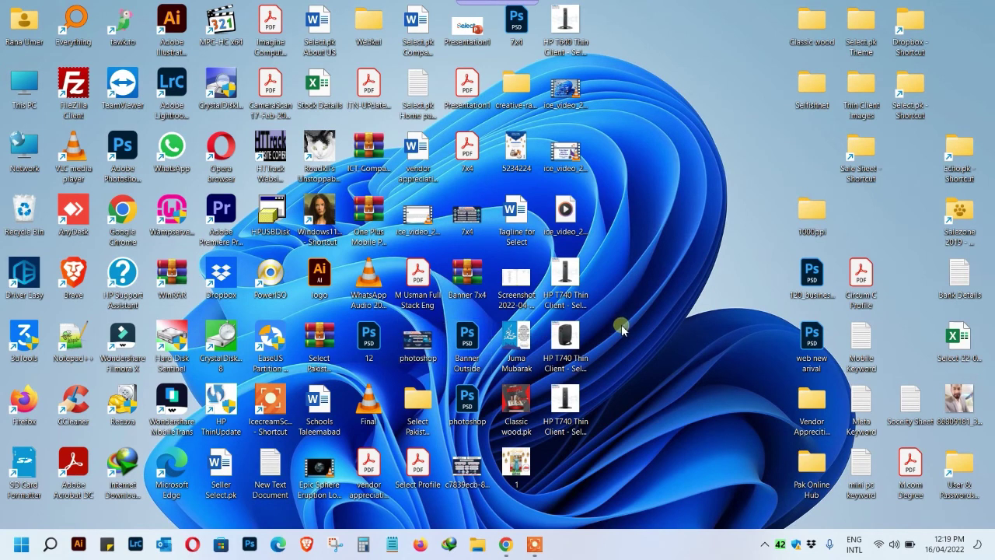
Search 'hp thin' in the Start menu and launch HP ThinUpdate from Best match.
key("super")
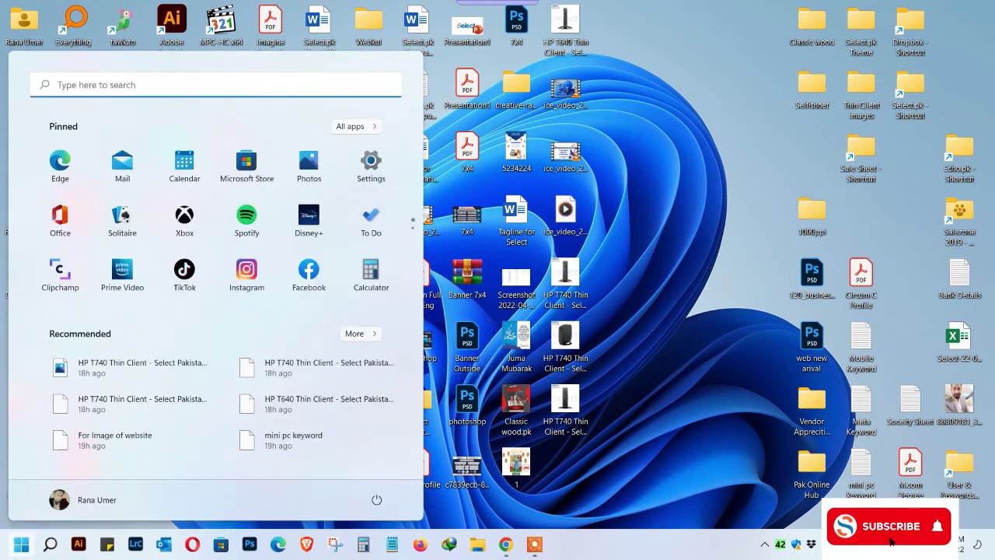
type("hp th")
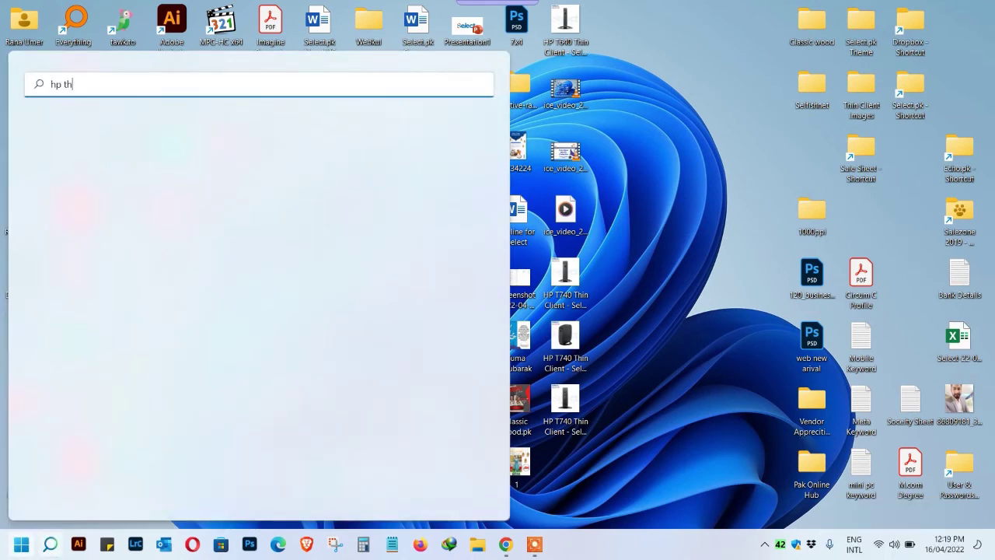
type("in")
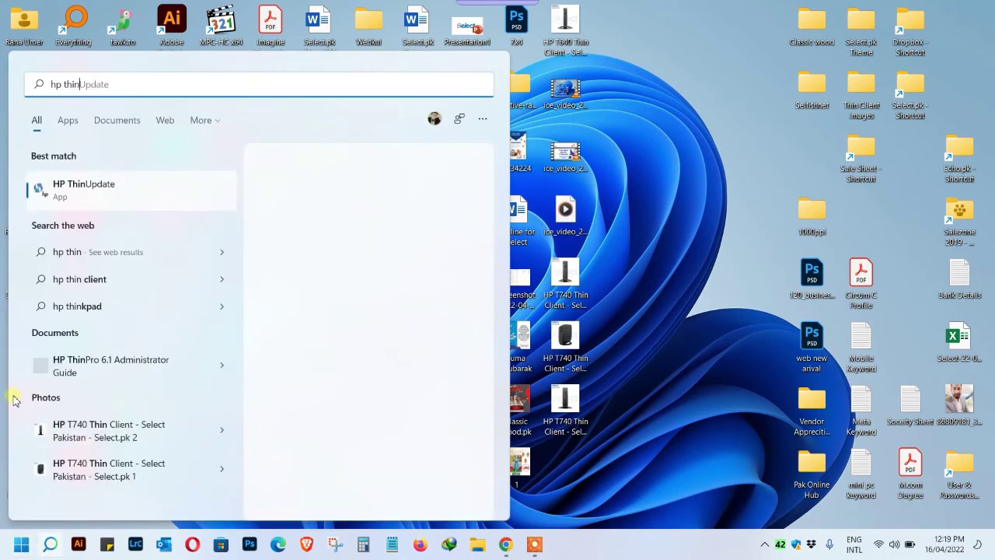
left_click(95, 201)
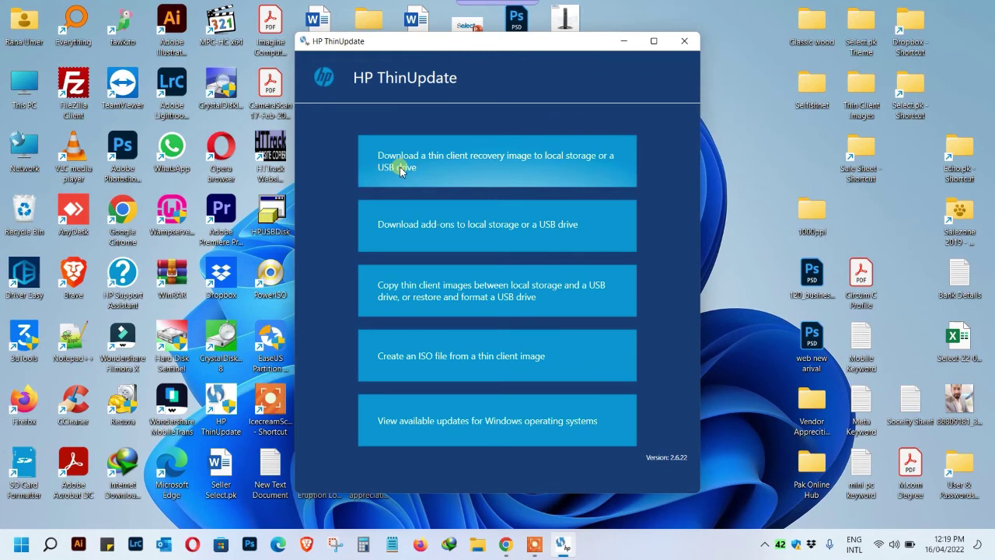
Choose to download a recovery image, set platform t620, and list its operating systems.
left_click(432, 166)
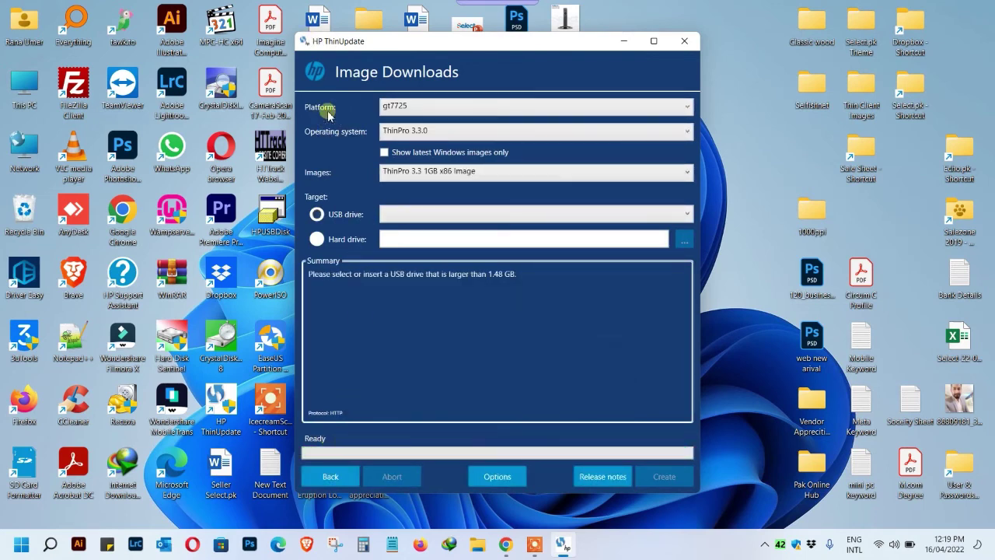
left_click(393, 108)
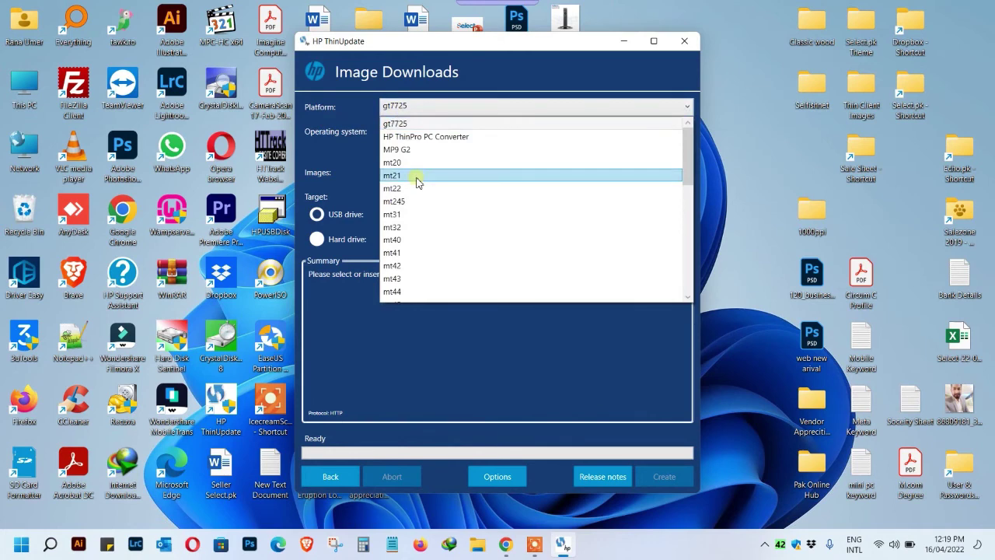
scroll(416, 181, "down", 3)
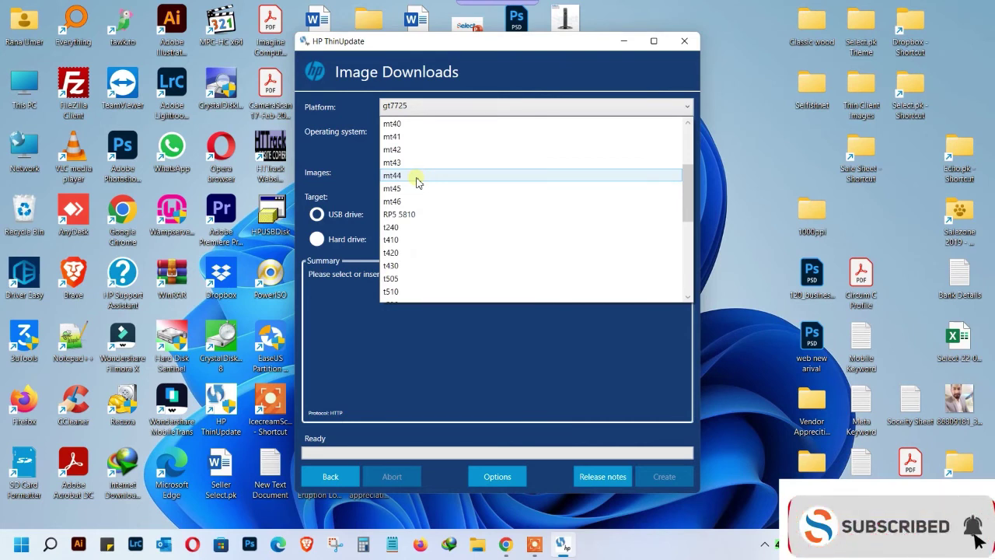
scroll(416, 181, "down", 8)
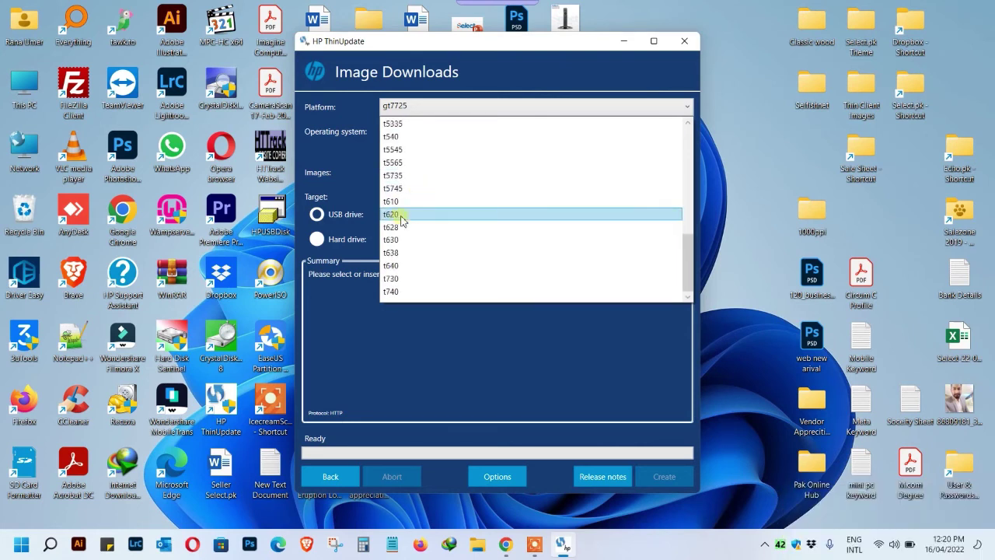
left_click(402, 221)
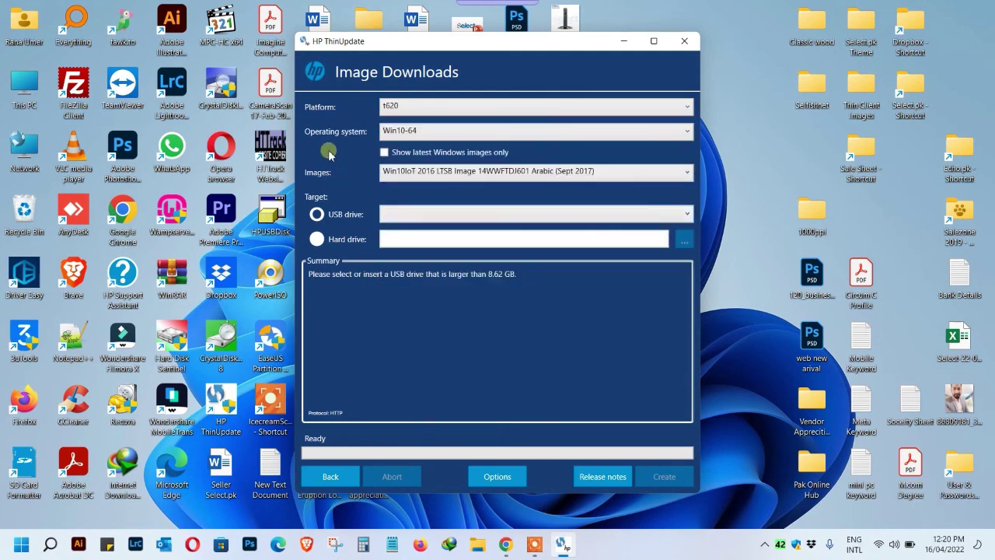
left_click(446, 132)
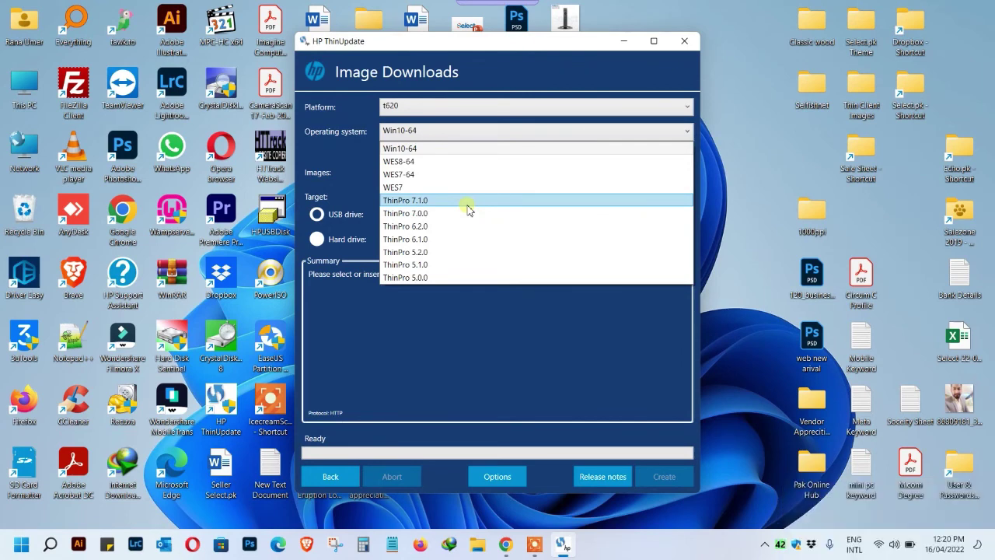
Select ThinPro 7.1.0 with the SP12 image, target USB drive G:\ THINSTATE, and dismiss the Dropbox prompt.
left_click(416, 204)
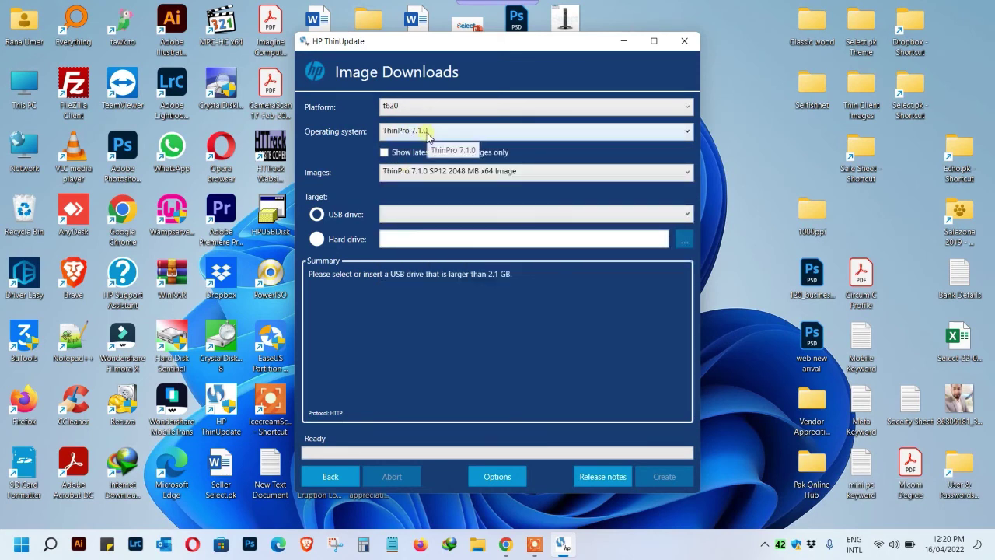
left_click(680, 177)
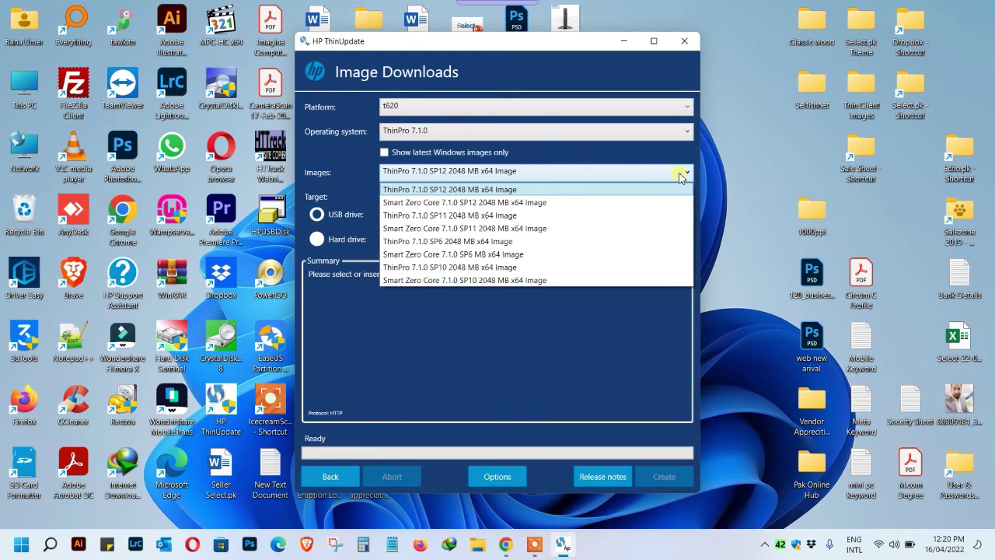
left_click(679, 177)
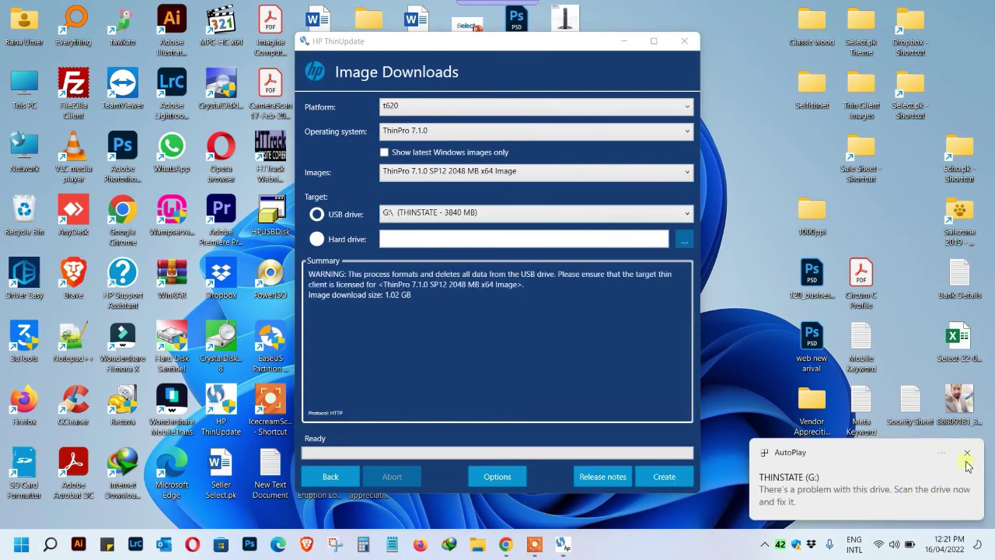
left_click(454, 225)
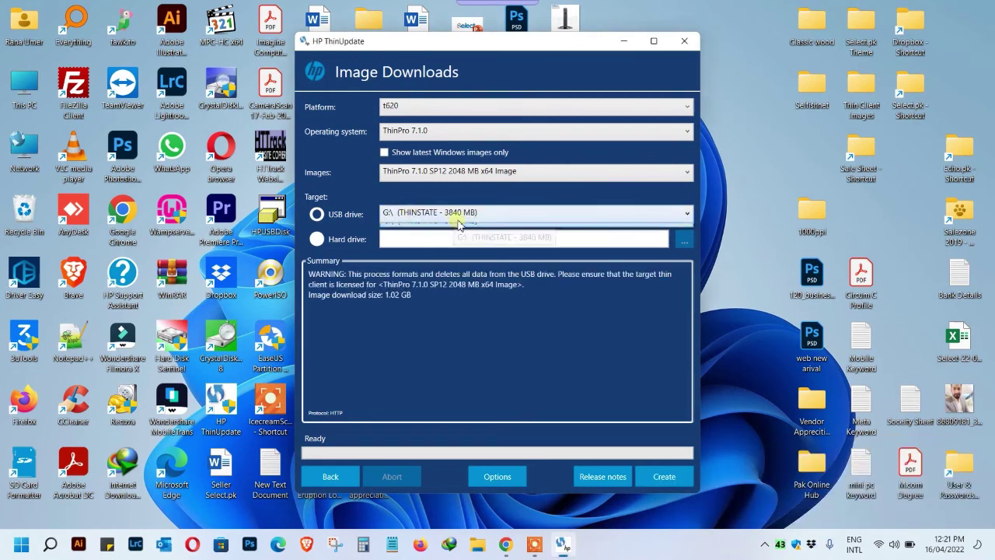
left_click(488, 301)
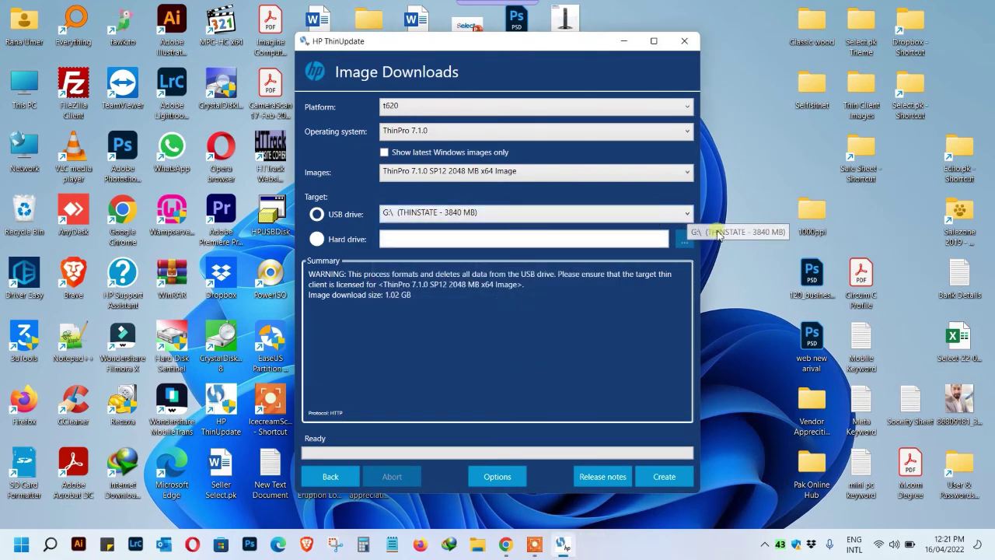
Write the ThinPro 7.1.0 SP12 image to THINSTATE, accepting the format warning and skipping the Dropbox backup.
left_click(665, 476)
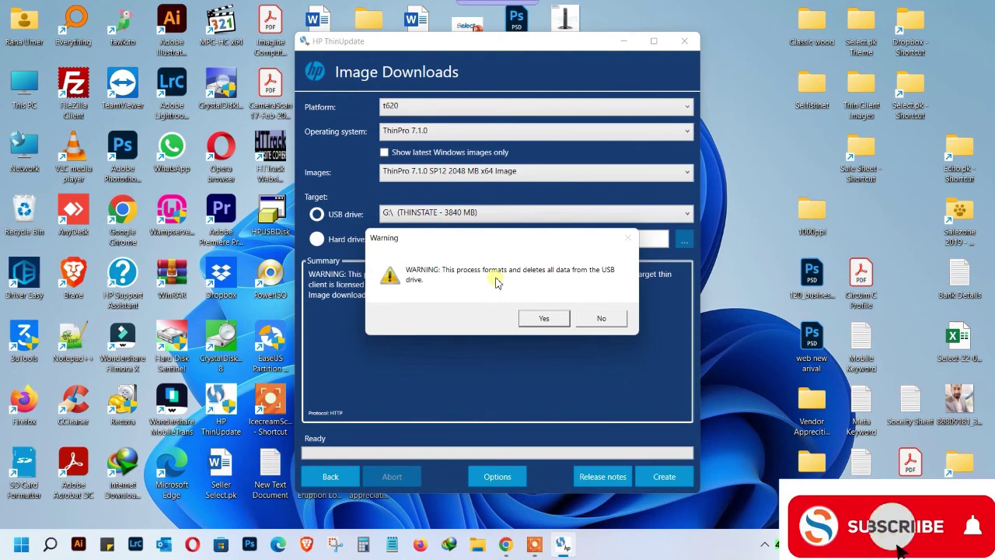
left_click(544, 319)
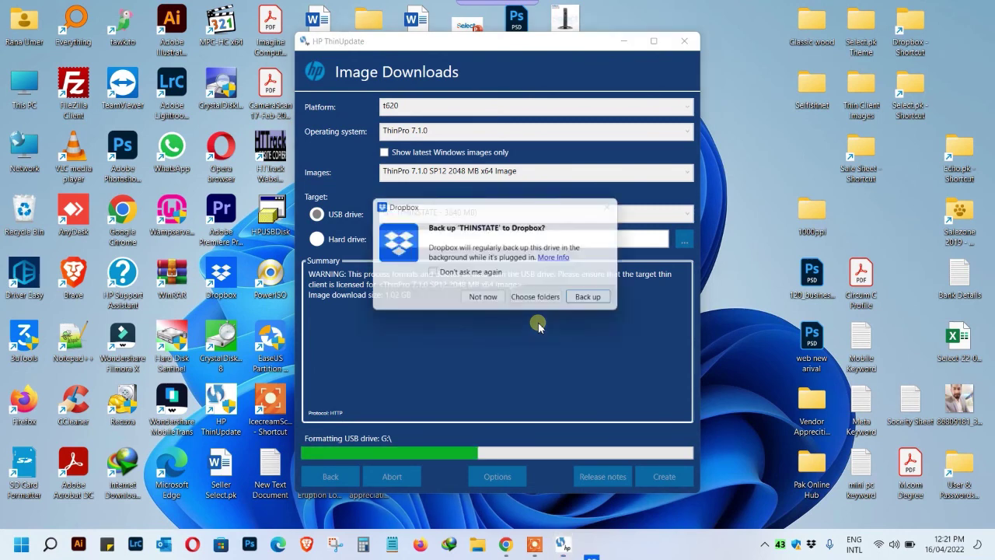
left_click(486, 301)
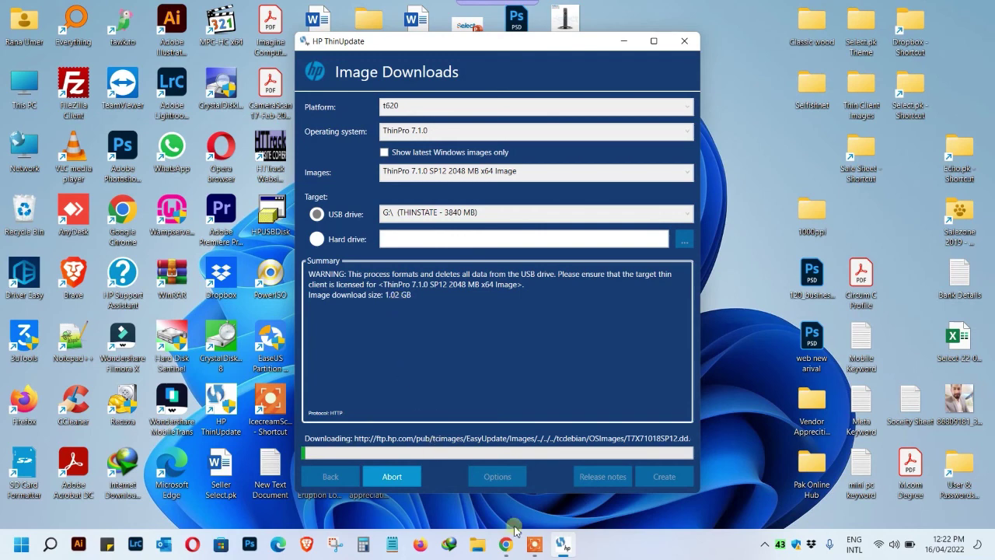
mouse_move(541, 554)
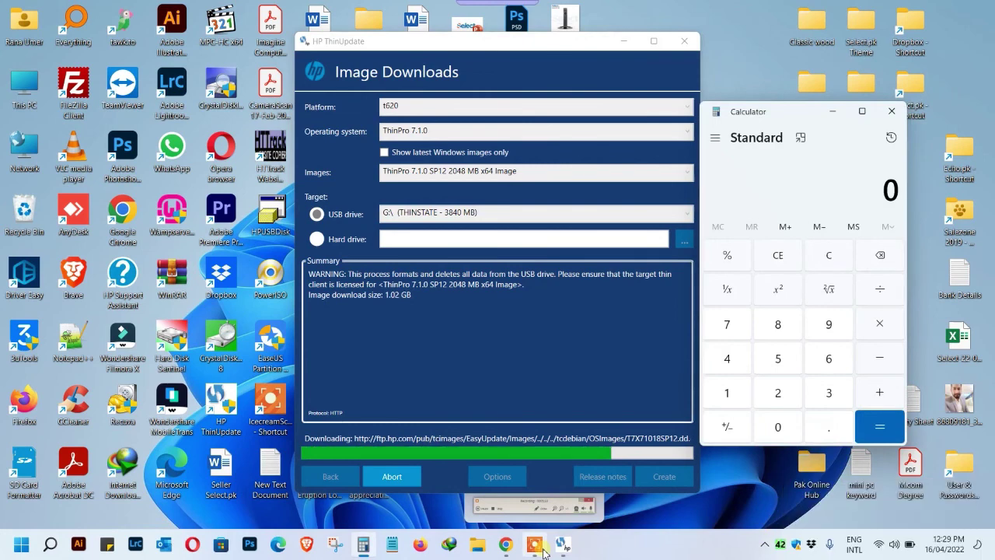
left_click(542, 554)
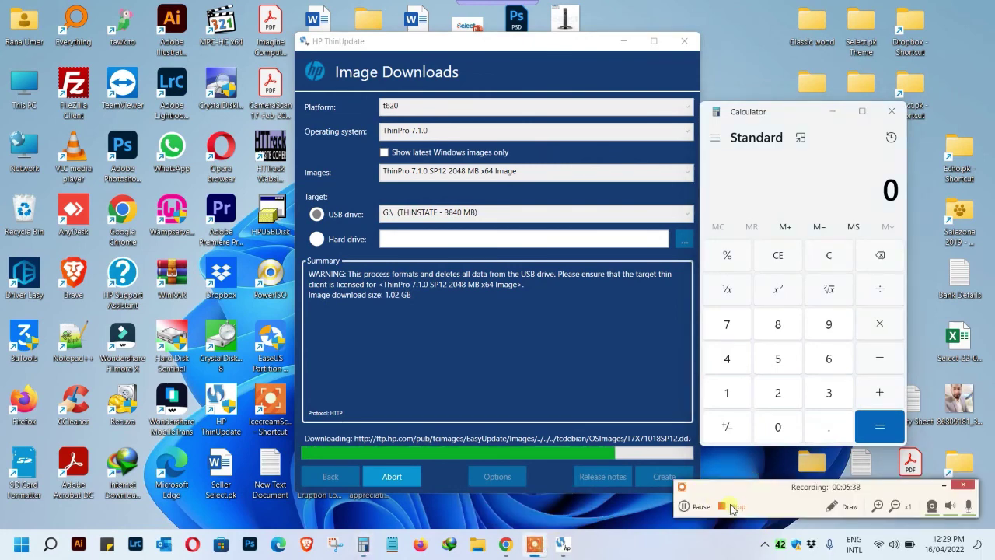
left_click(701, 506)
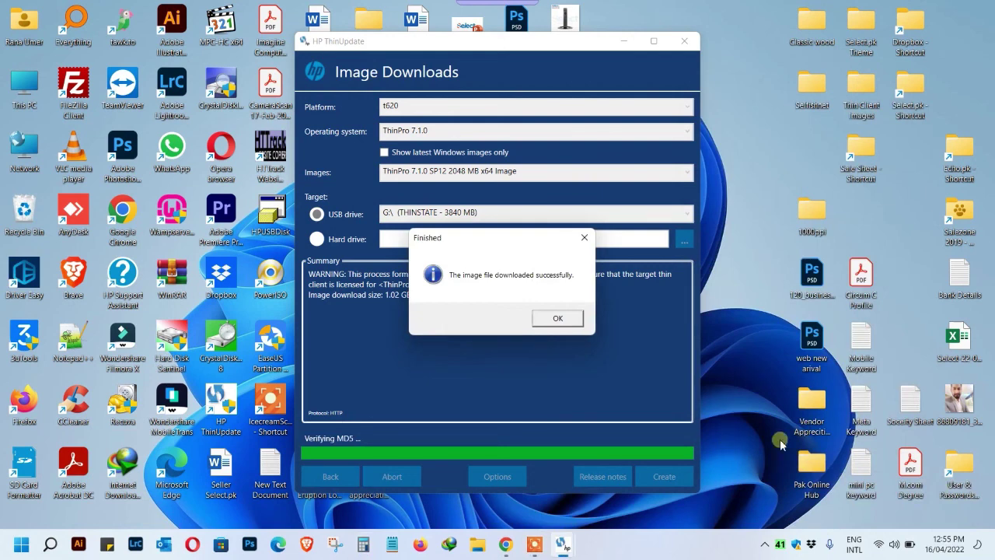
Refresh the desktop and open the THINSTATE (G:) drive in a maximized This PC window.
right_click(770, 329)
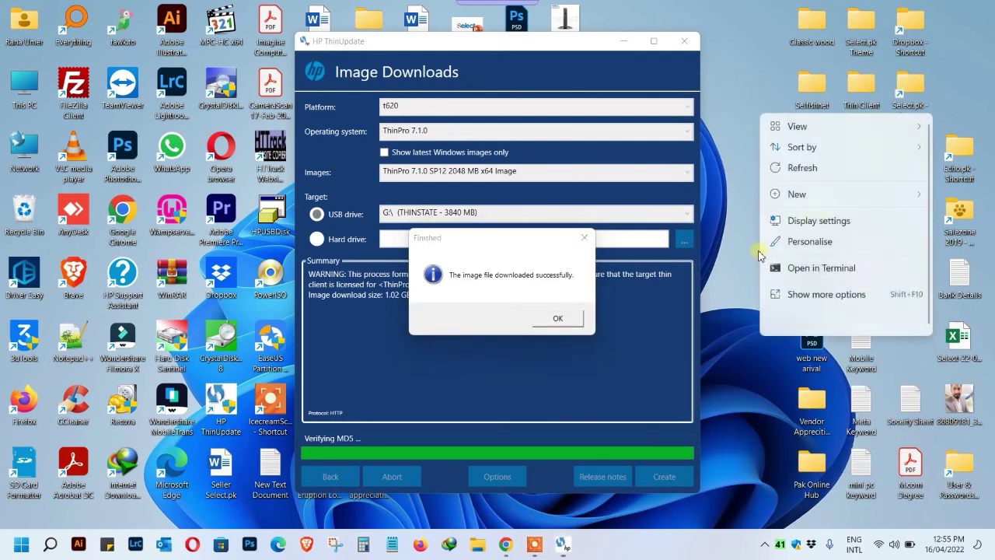
left_click(775, 173)
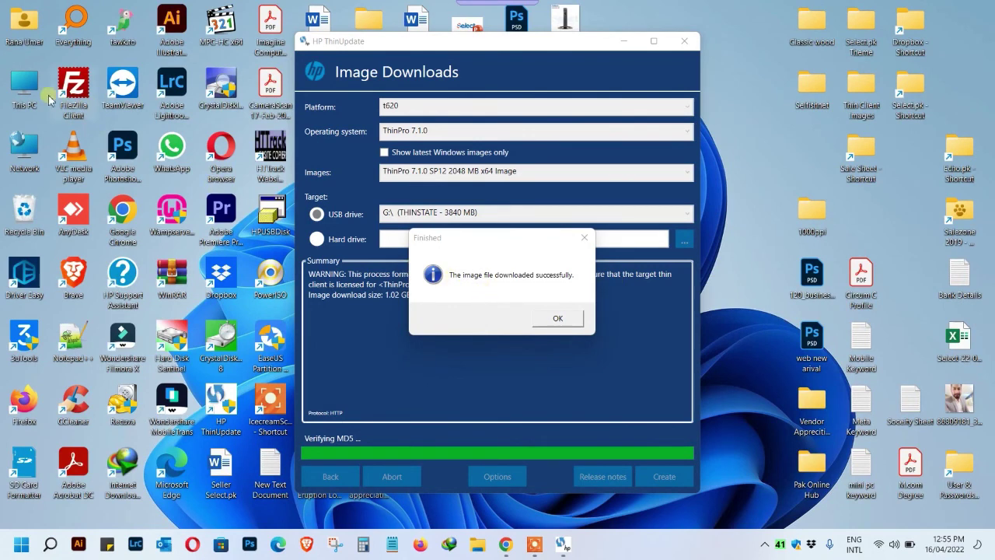
double_click(34, 99)
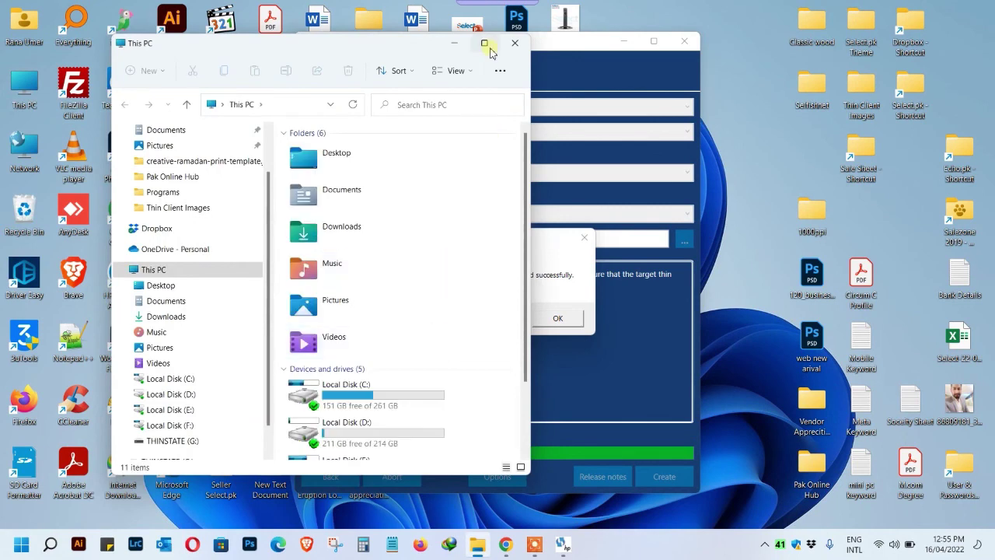
left_click(471, 18)
left_click(91, 475)
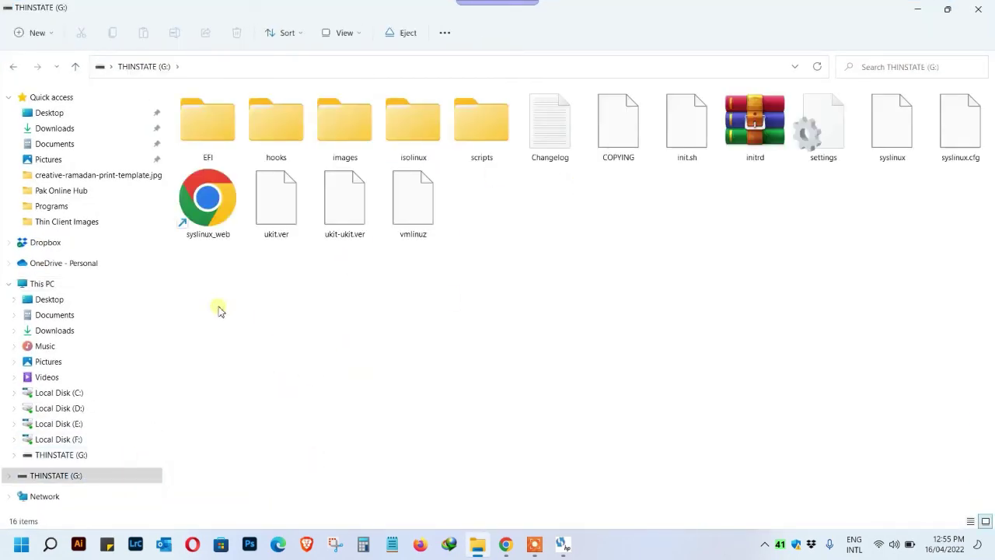
Select and deselect the 16 ThinPro files and folders on THINSTATE (G:) to review them.
left_click_drag(218, 306, 978, 134)
left_click(782, 276)
left_click_drag(247, 359, 989, 92)
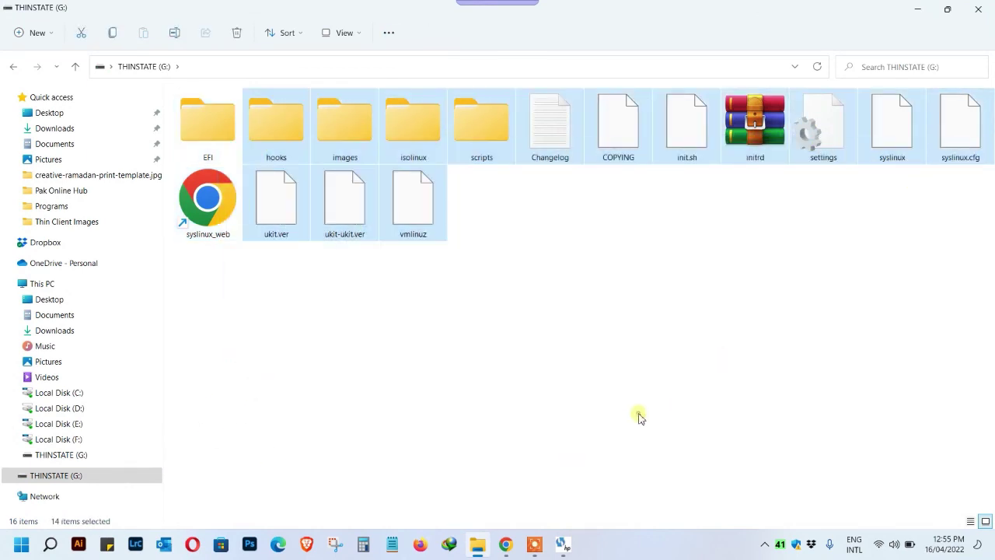
left_click(639, 415)
left_click(506, 543)
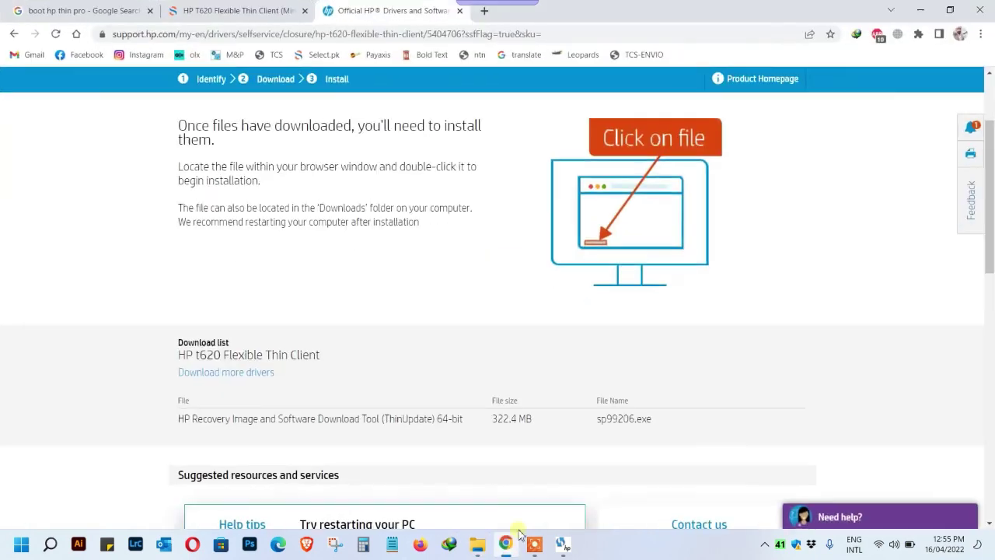
Show the HP T620 page's Storage Memory options (8GB to 128GB SSD) and highlight the PKR4,600.00 price.
left_click(234, 10)
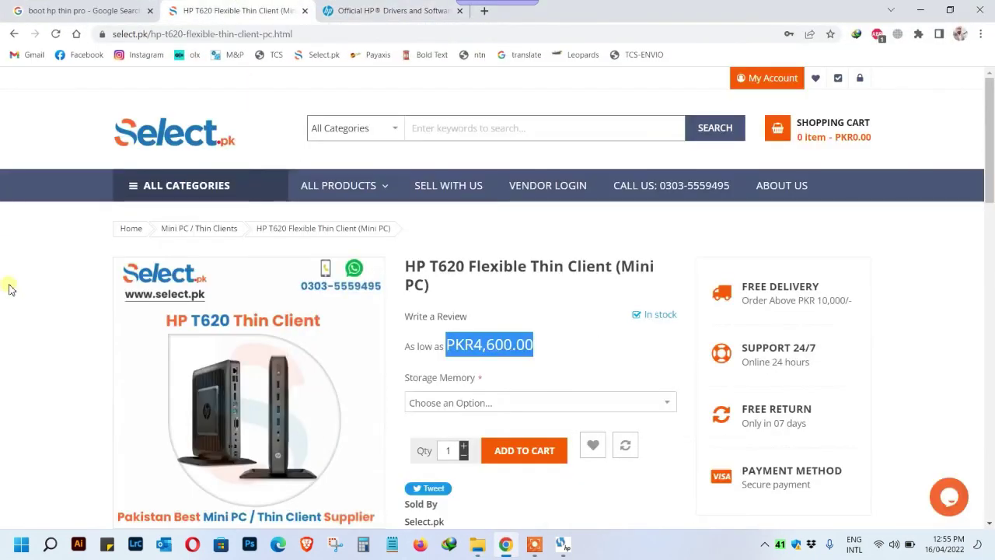
scroll(8, 284, "down", 2)
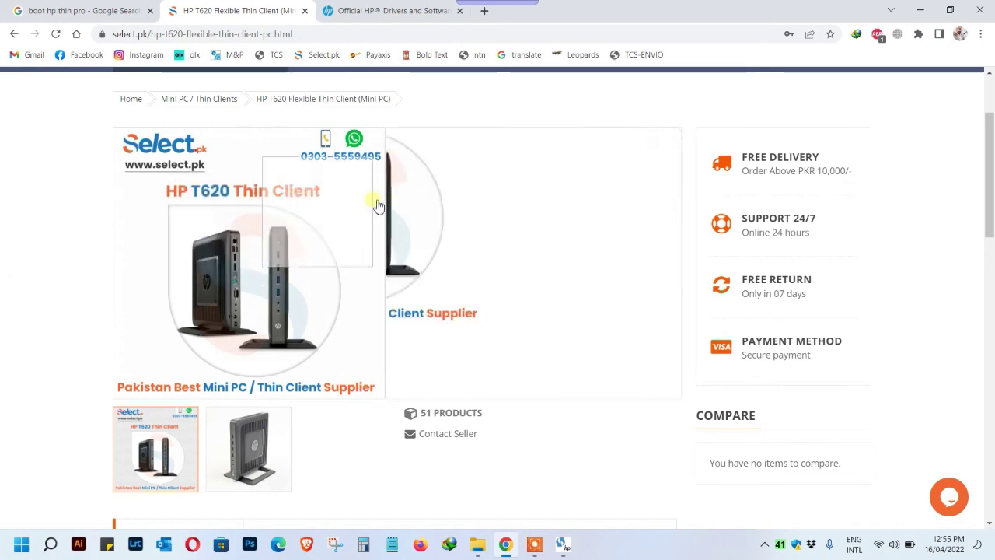
left_click(550, 271)
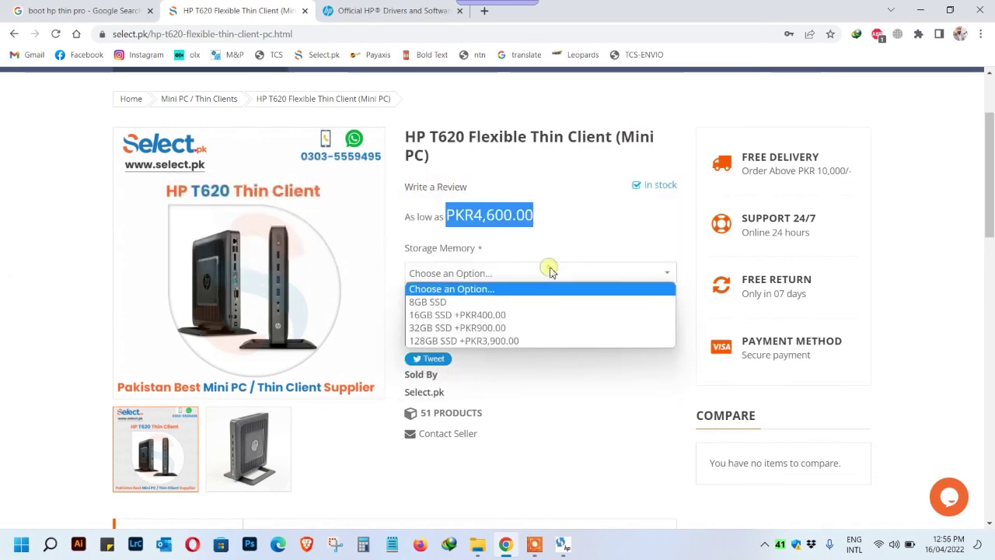
double_click(455, 249)
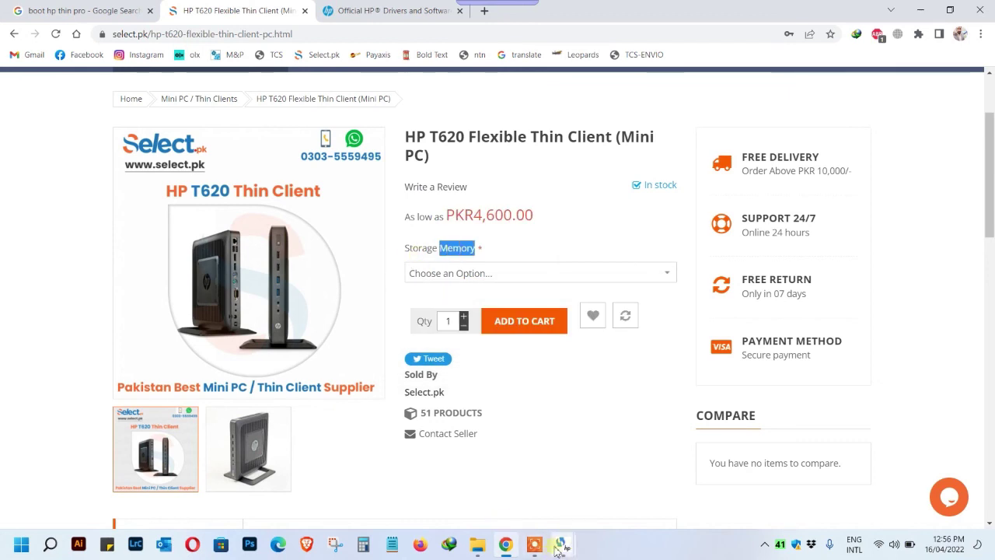
double_click(489, 215)
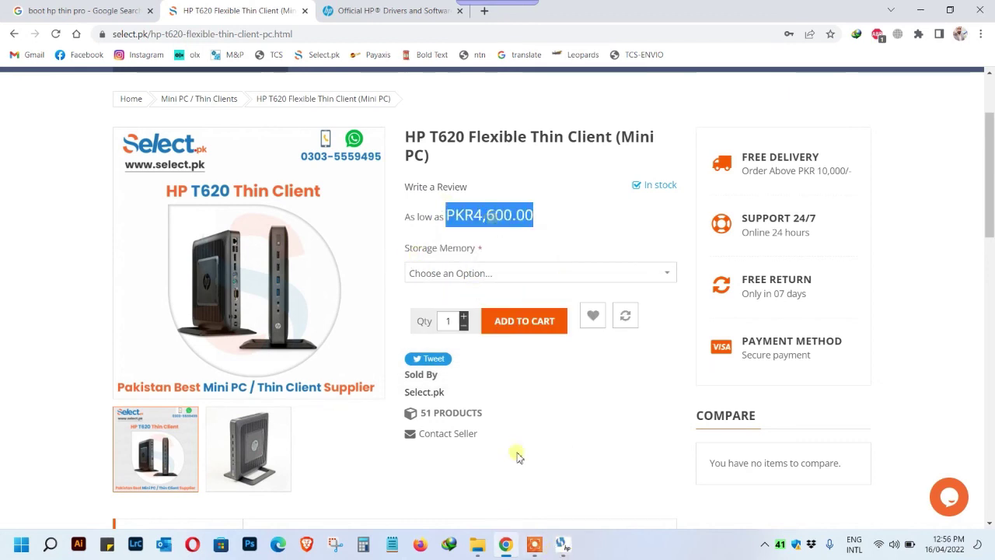
left_click(534, 546)
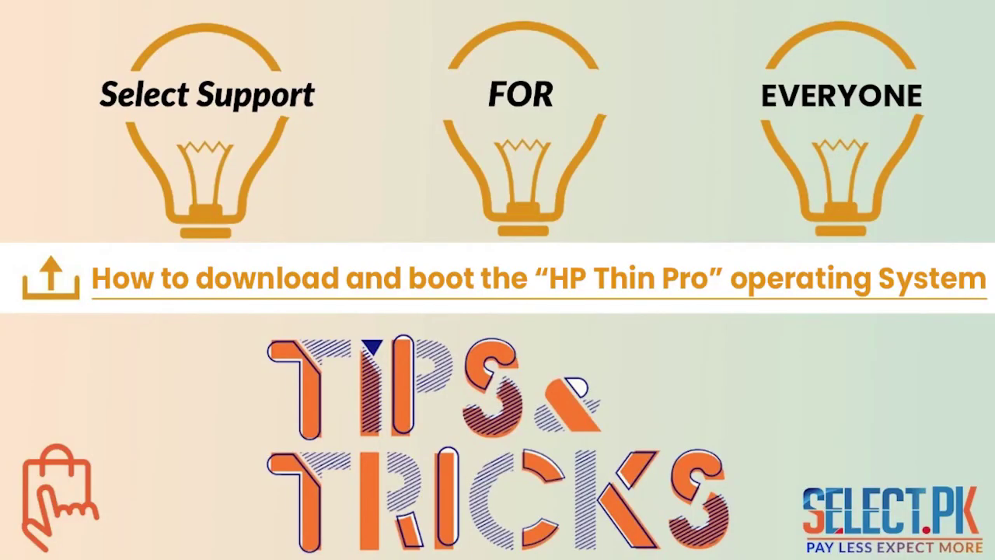